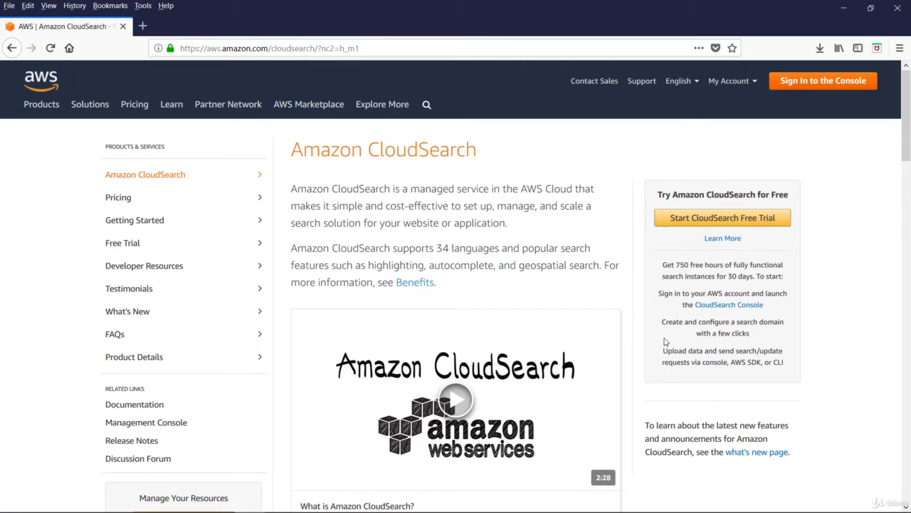
- Browse through the Featured Customers logos on the Amazon CloudSearch product page
scroll(666, 342, down, 5)
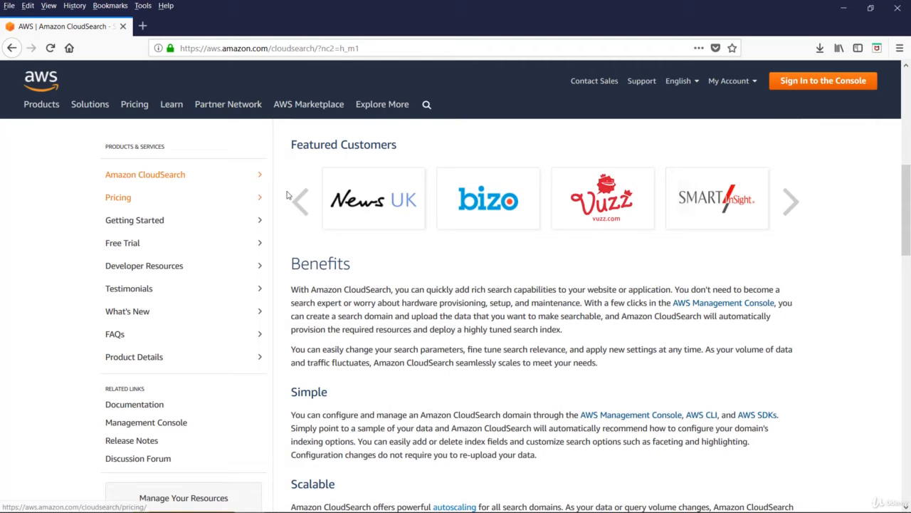
click(794, 205)
click(793, 205)
click(793, 205)
click(793, 205)
click(793, 204)
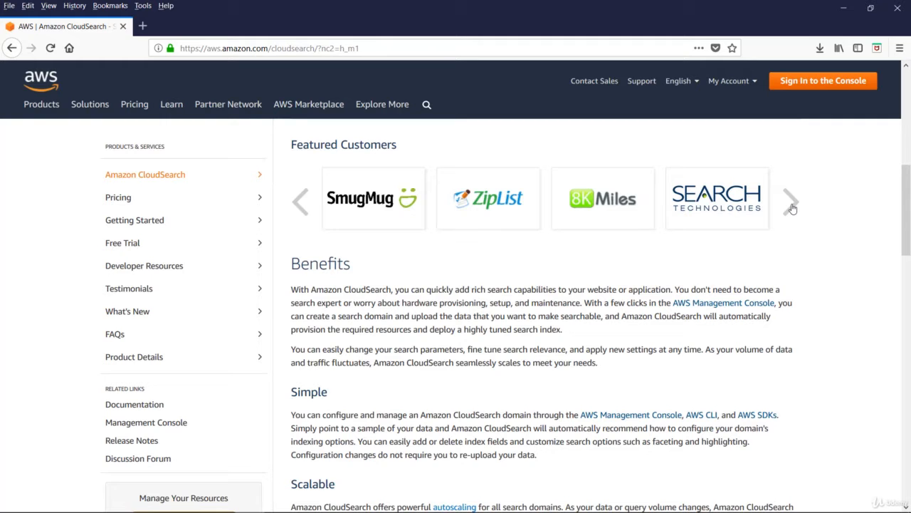
click(793, 209)
click(792, 208)
click(792, 207)
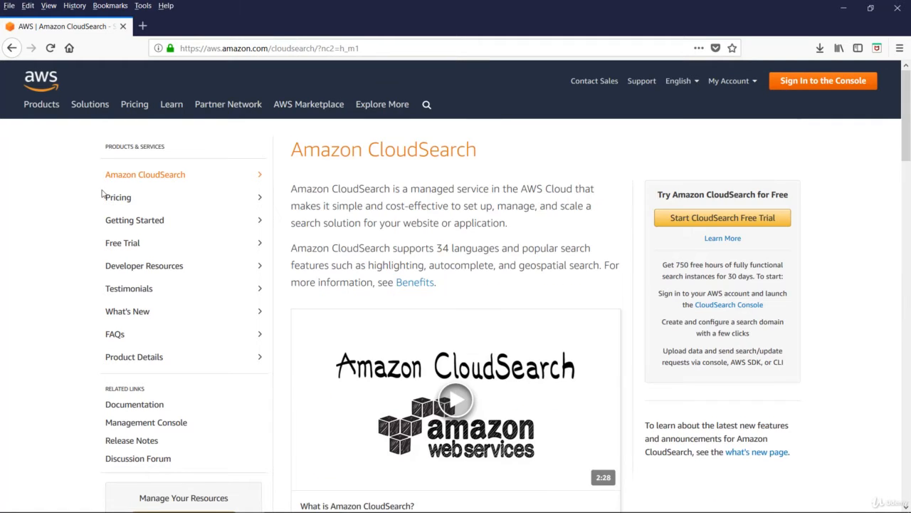
- Open the Amazon CloudSearch pricing page and review the billing dimensions and search instance charges
click(114, 200)
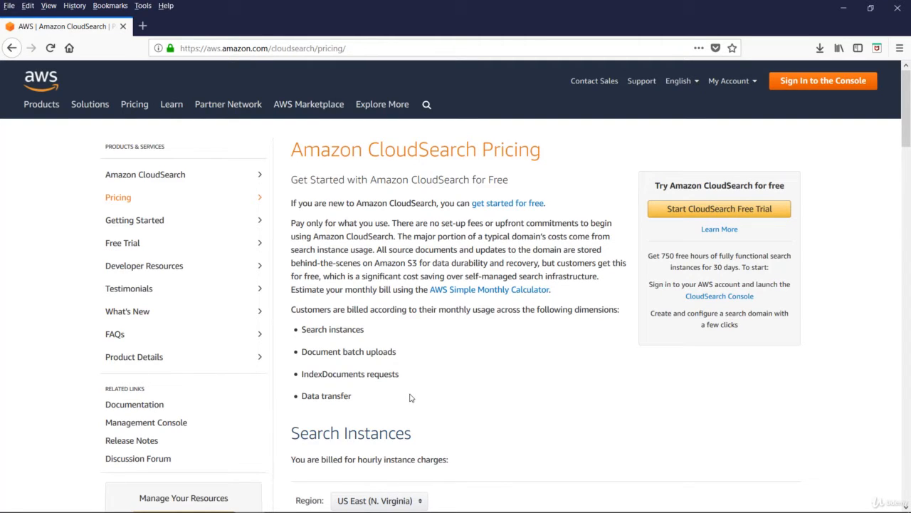
scroll(409, 397, down, 3)
scroll(410, 396, up, 3)
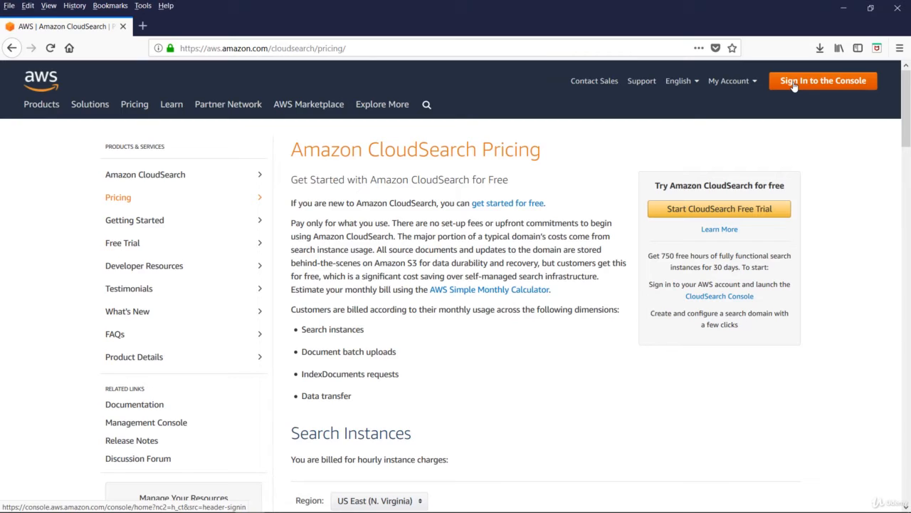
- Sign in to the AWS Management Console and open the CloudSearch service from the Analytics group
click(794, 83)
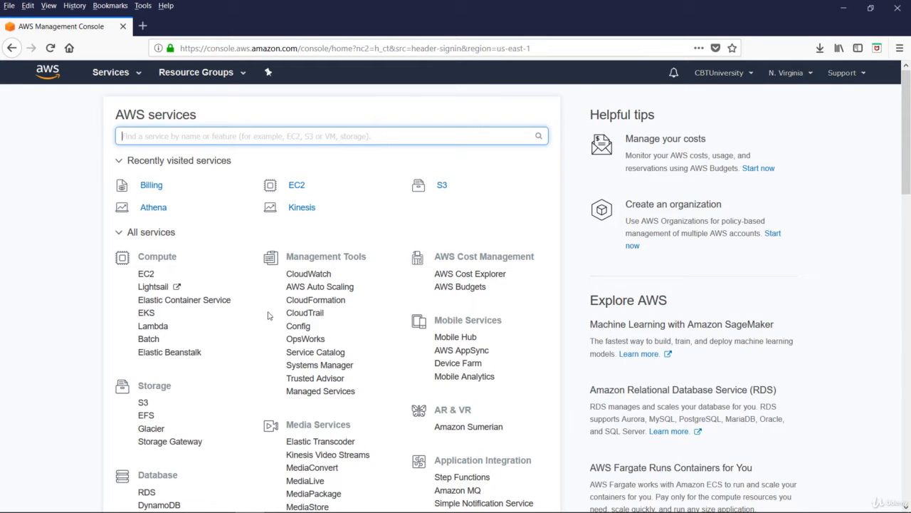
scroll(268, 314, down, 6)
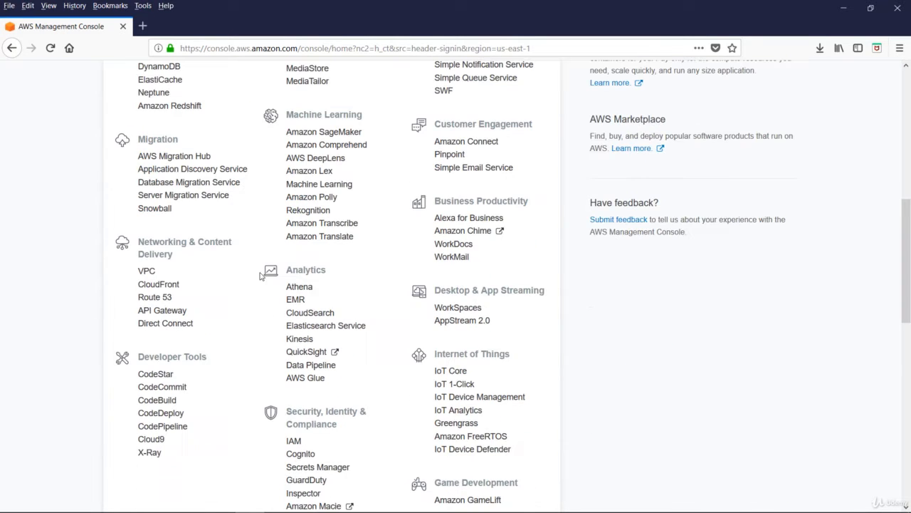
click(311, 314)
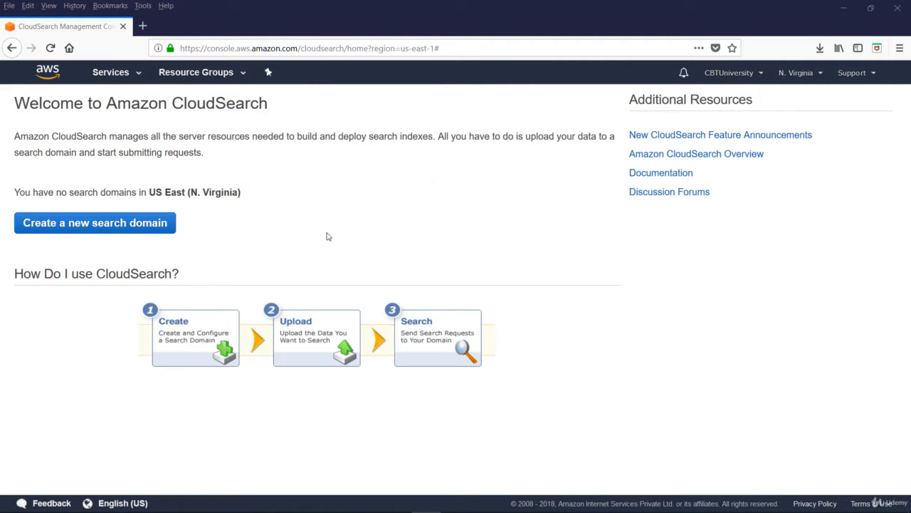
- Start creating a new search domain and name it cb-movies
click(105, 232)
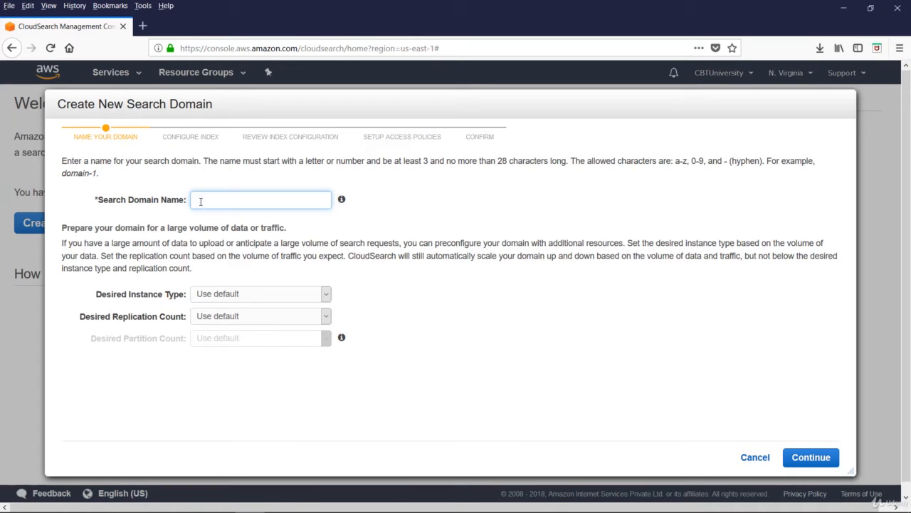
text(movies)
key(Home)
text(cb-)
- Examine the available instance types and replication counts for the domain, leaving both on Use default
click(326, 294)
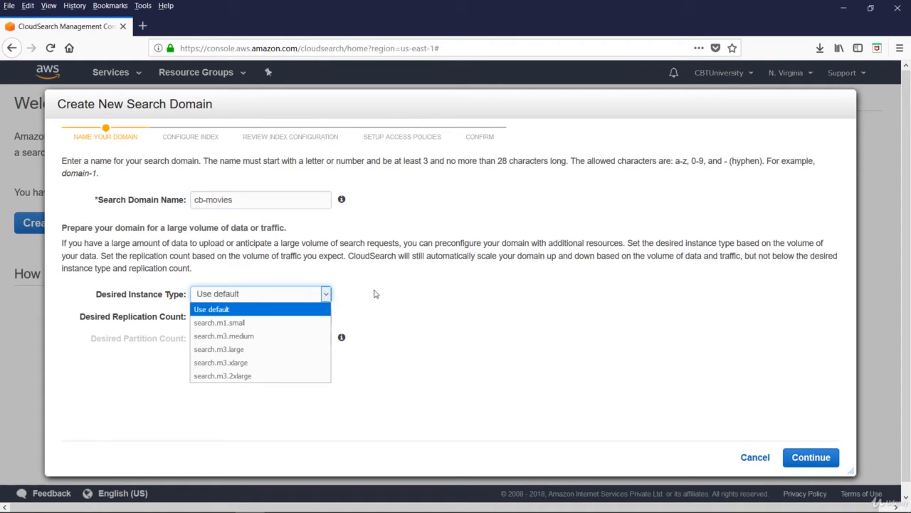
click(325, 309)
click(326, 323)
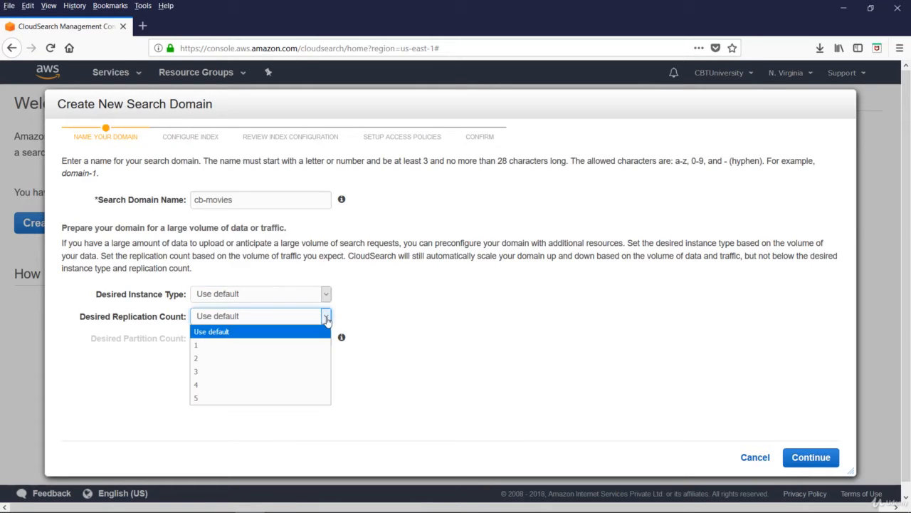
click(381, 312)
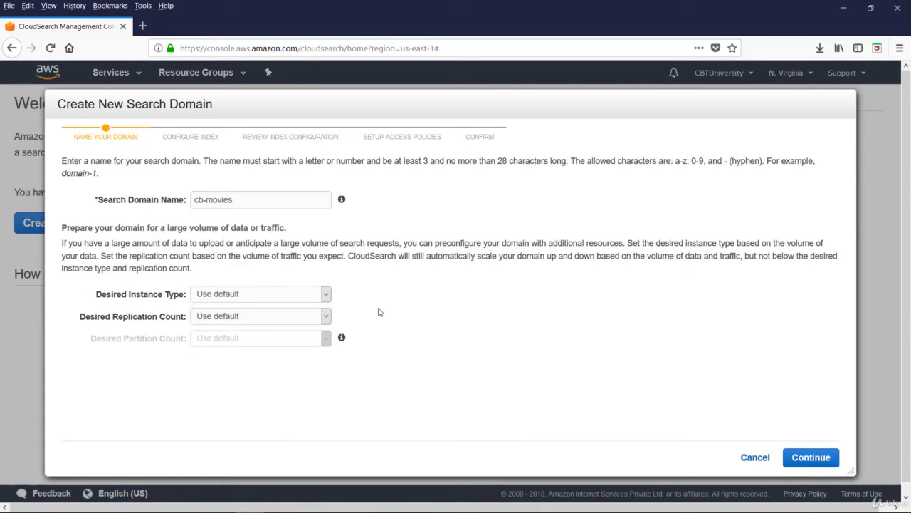
- Try the search.m3.2xlarge instance type, then return the desired instance type to Use default
click(326, 294)
click(126, 407)
click(327, 295)
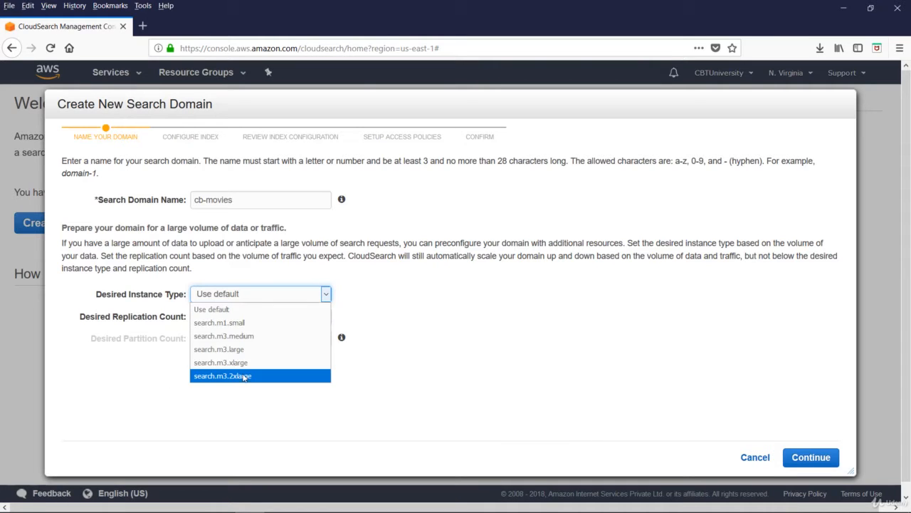
click(246, 376)
click(252, 347)
click(251, 347)
click(325, 295)
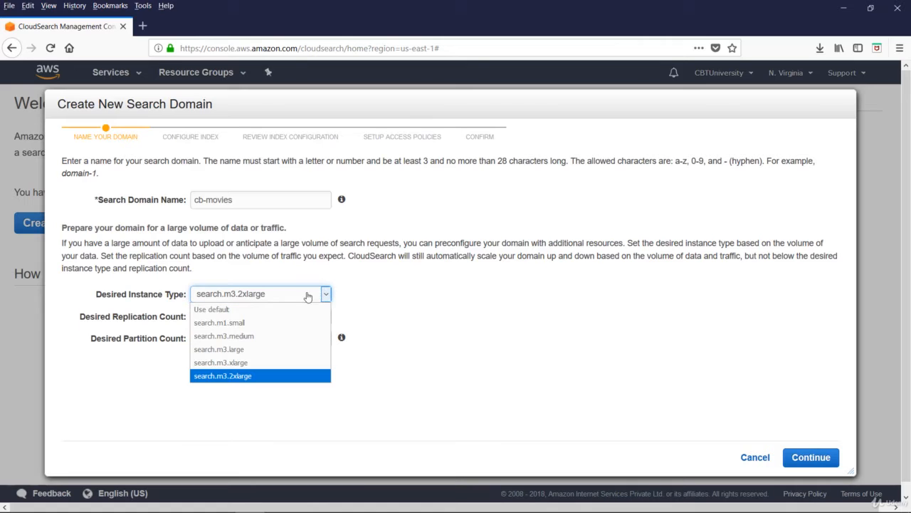
click(241, 310)
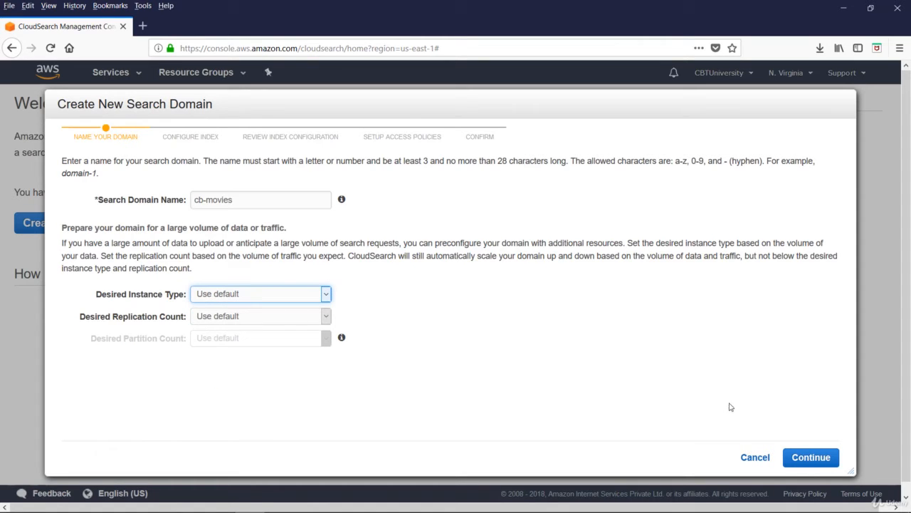
- Accept the domain name settings and configure the index fields with the predefined IMDB movies (demo) configuration
click(811, 457)
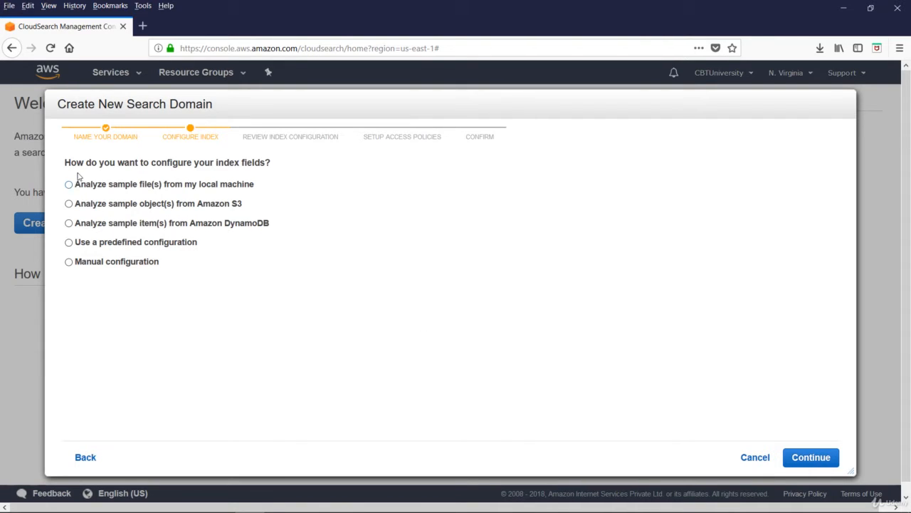
click(68, 244)
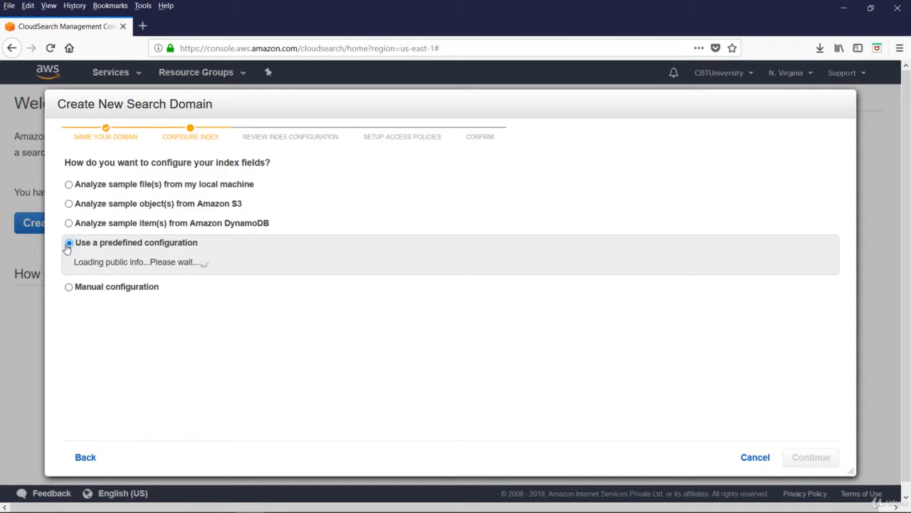
click(84, 187)
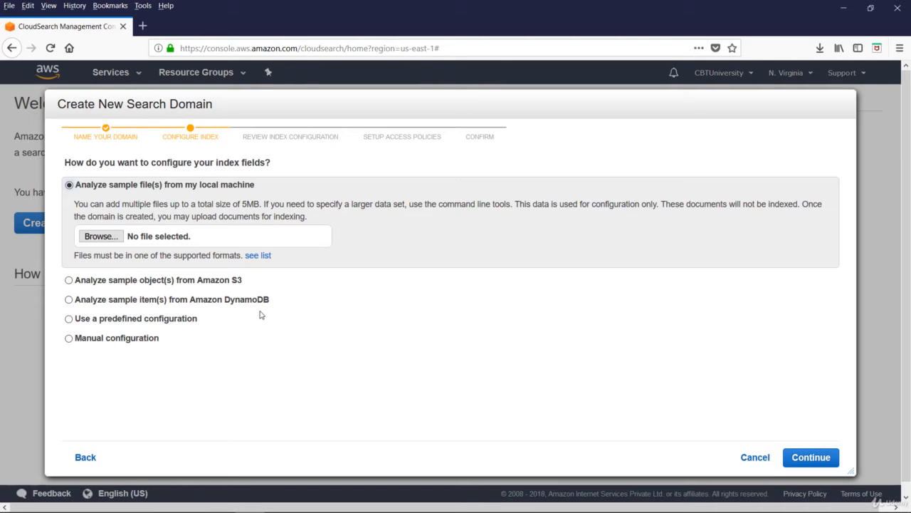
click(70, 319)
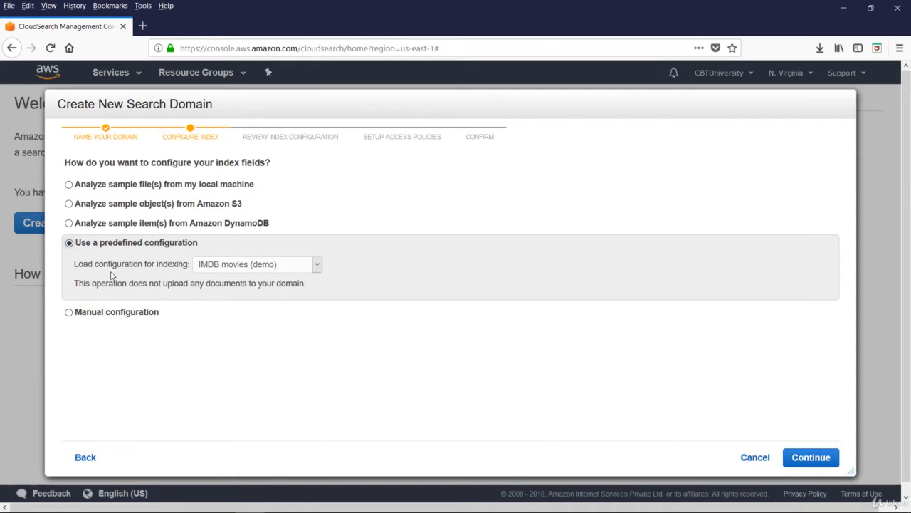
click(317, 266)
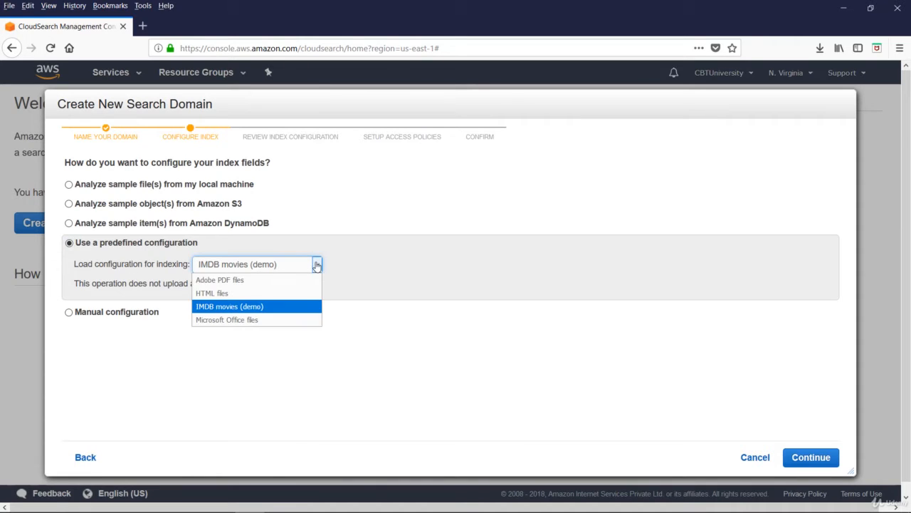
click(317, 264)
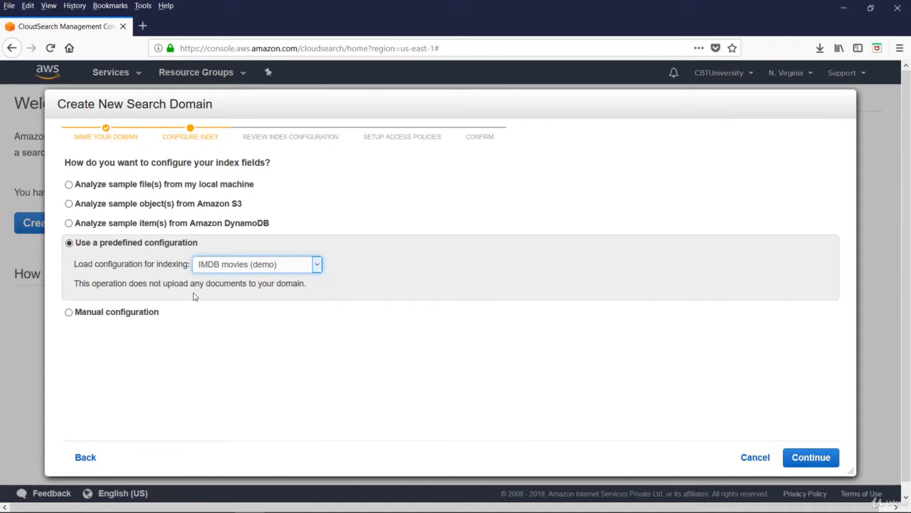
click(68, 312)
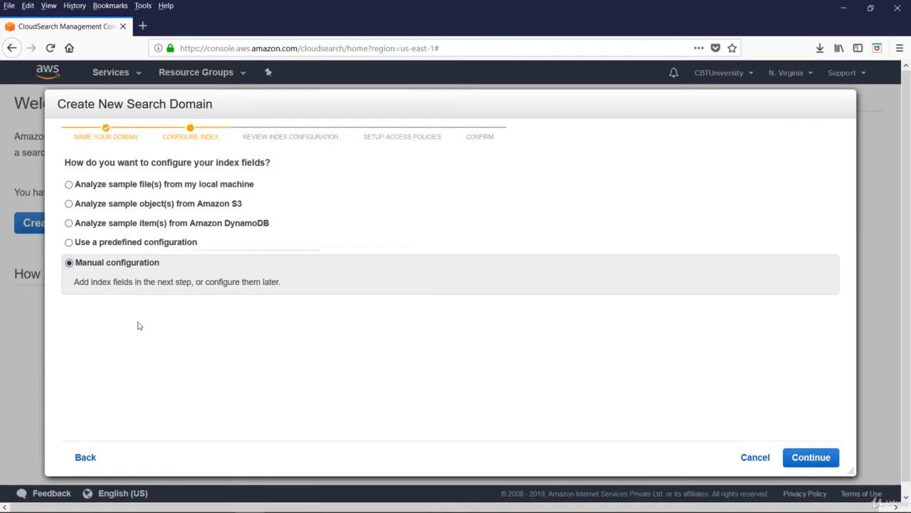
click(69, 244)
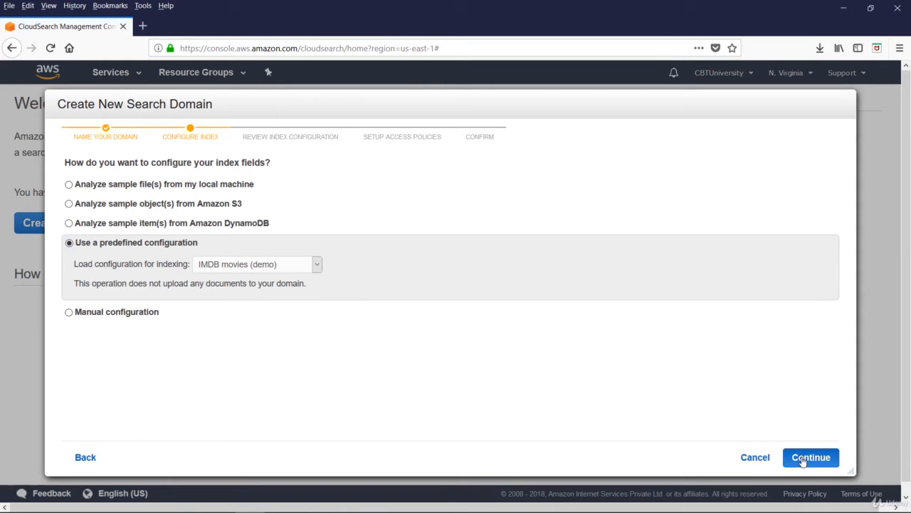
click(802, 460)
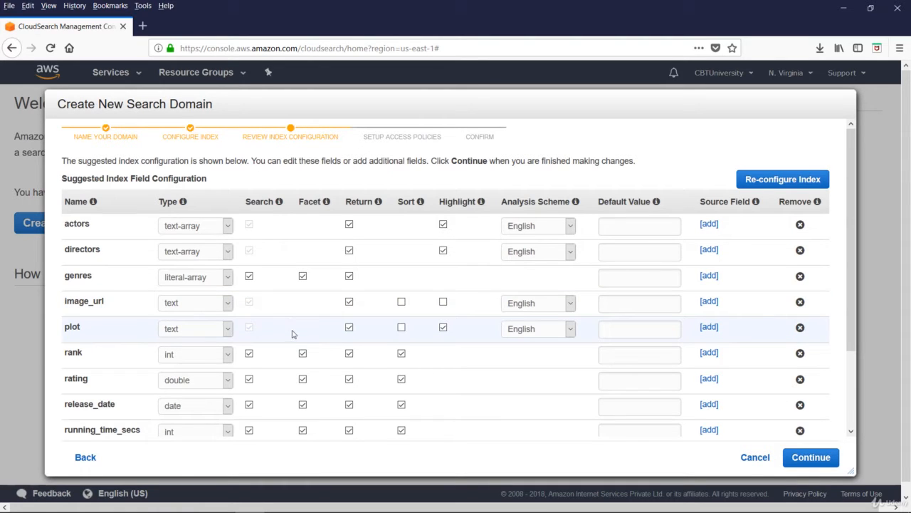
- Accept the suggested index fields and apply the access policy allowing all for Search and Suggester, with Document Service for the account owner only
scroll(338, 367, down, 2)
scroll(496, 391, up, 2)
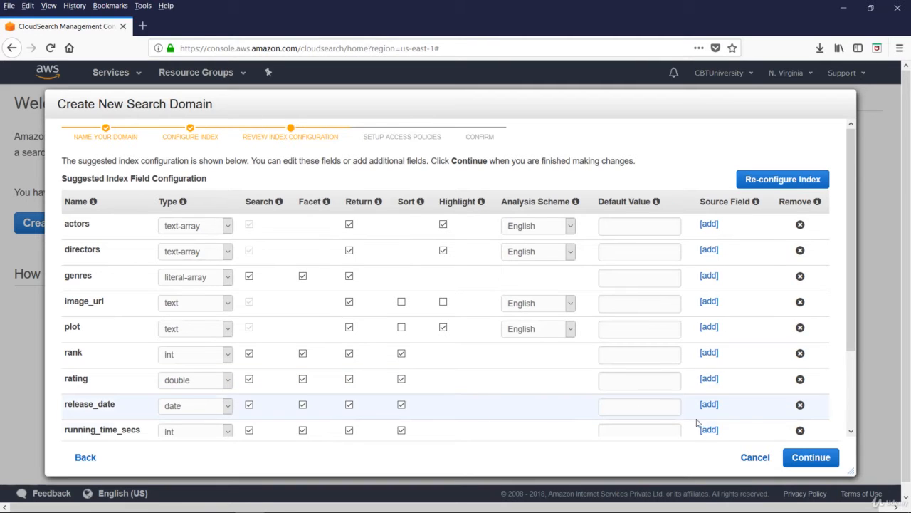
click(786, 462)
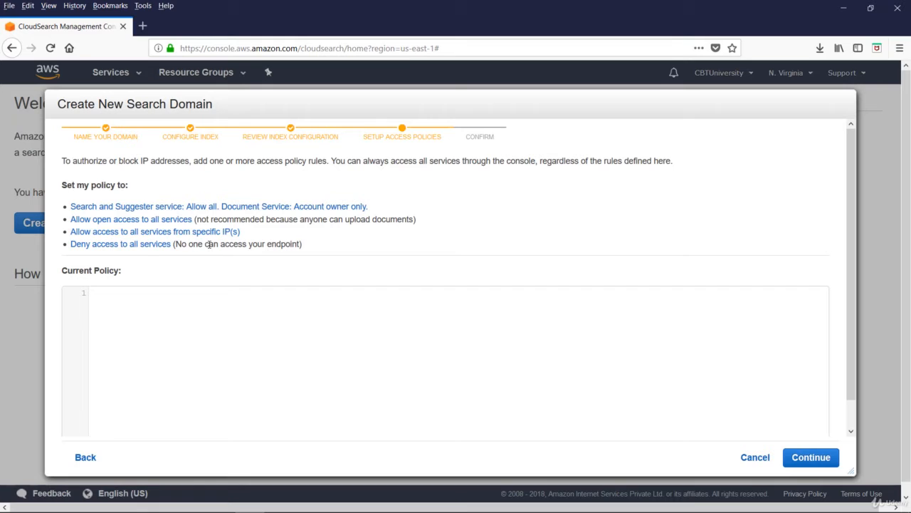
click(145, 208)
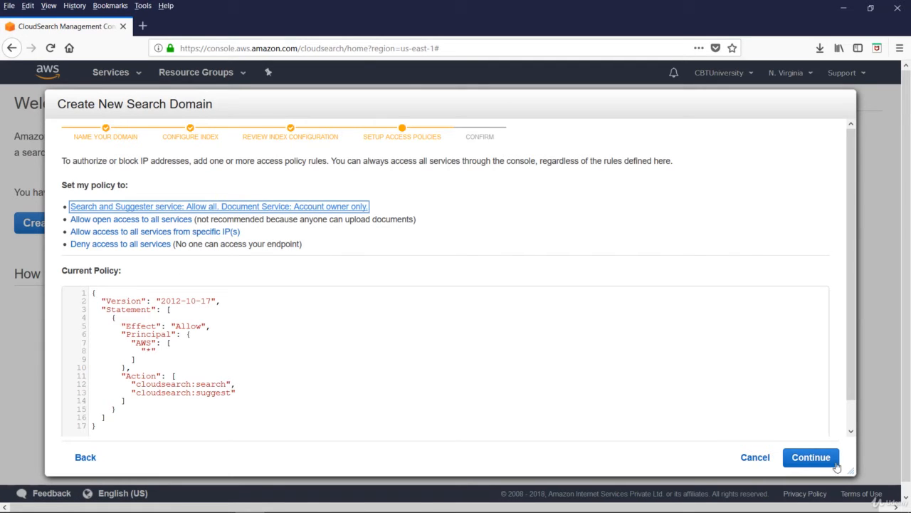
click(815, 459)
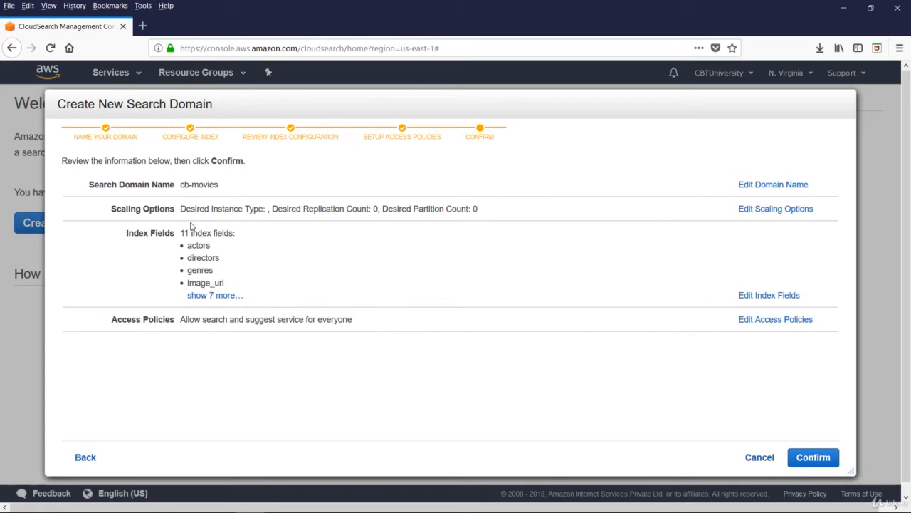
- Review the full index field list in the summary and confirm creation of the search domain
click(212, 297)
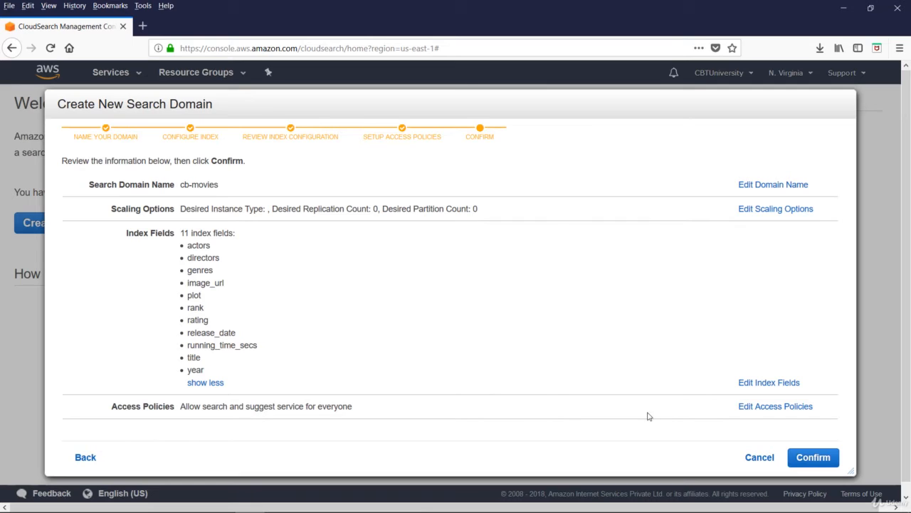
click(816, 461)
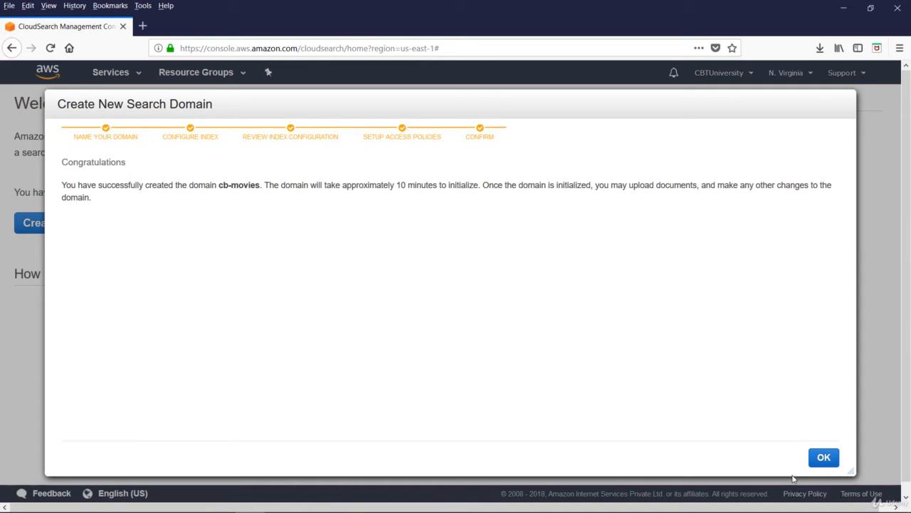
click(824, 459)
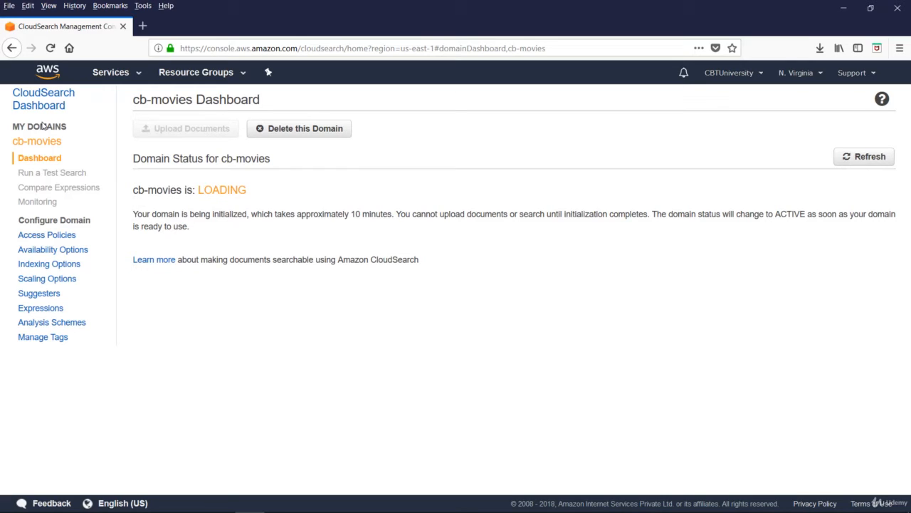
- Check the domain's status on the CloudSearch and cb-movies dashboards, and view its access policies and availability options
click(40, 104)
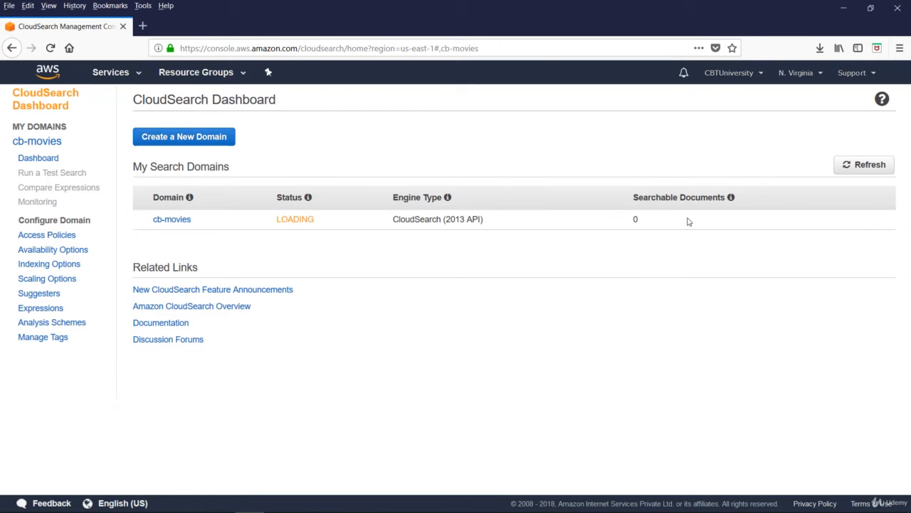
click(172, 219)
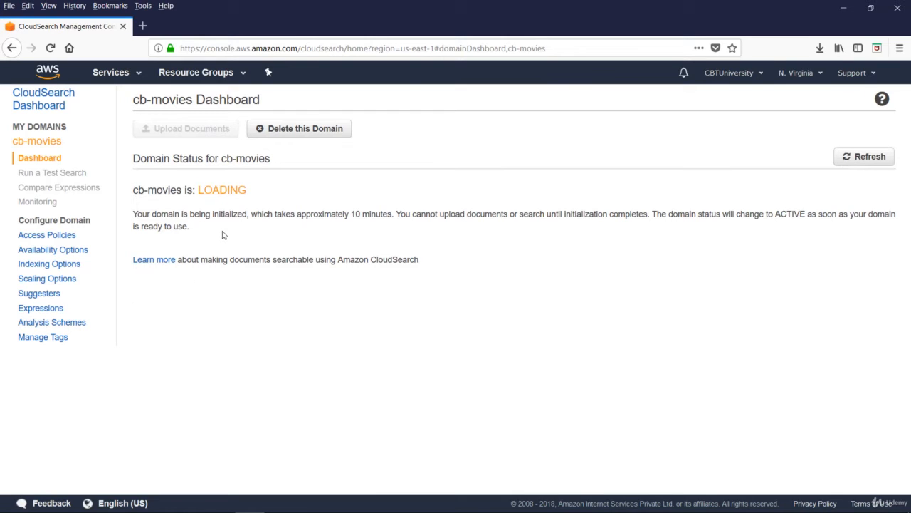
click(40, 237)
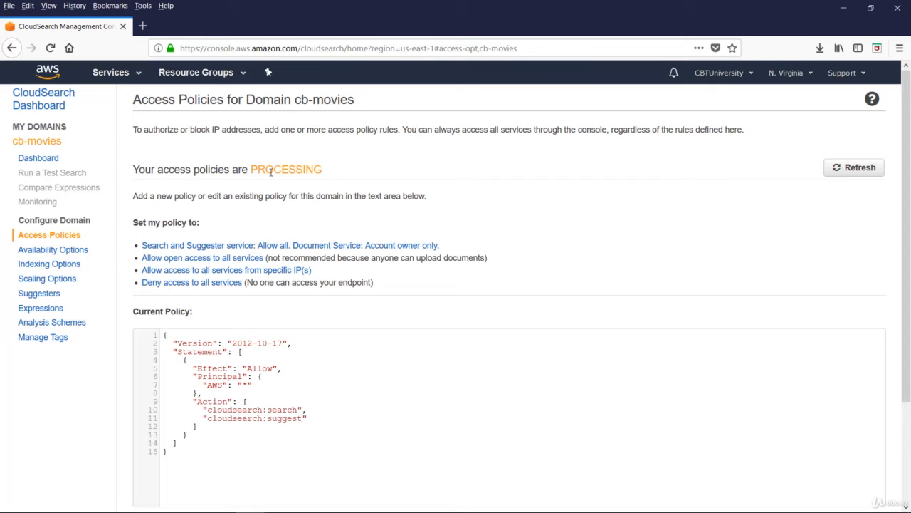
click(54, 250)
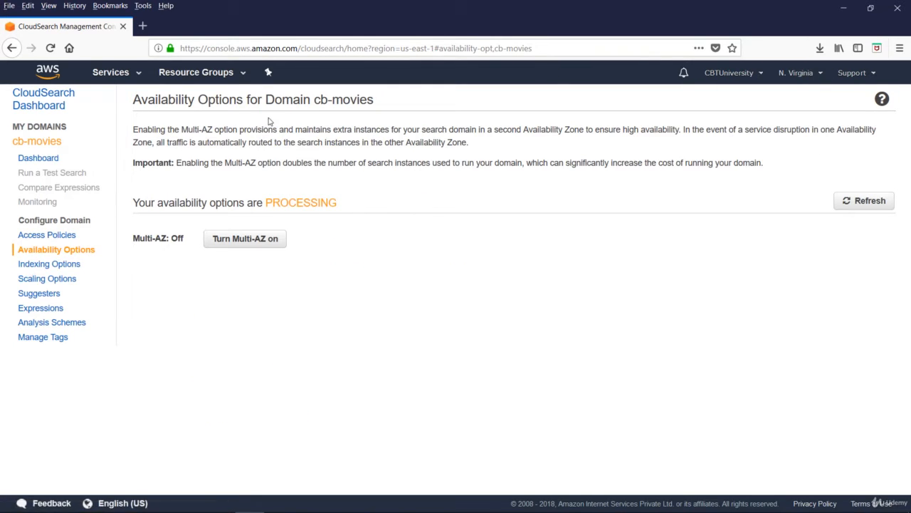
- View the cb-movies domain's indexing options, suggesters, expressions, analysis schemes and tag management pages
click(45, 264)
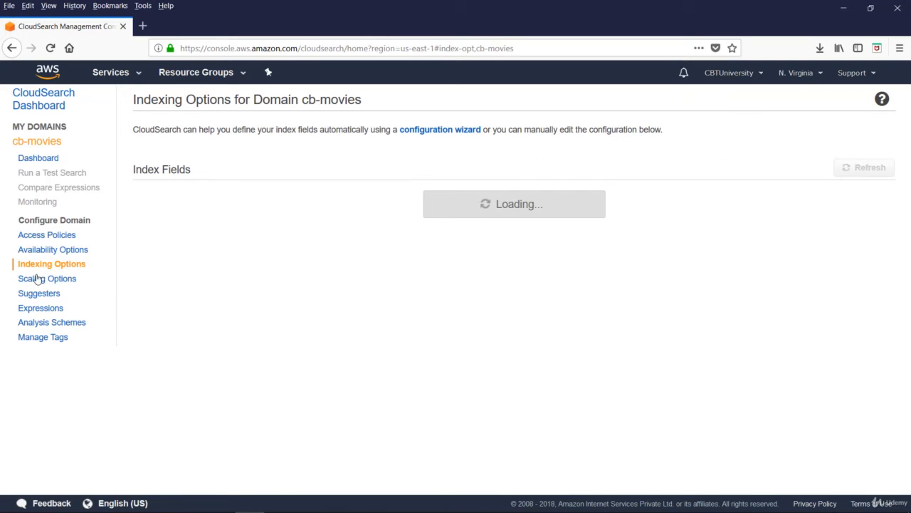
click(40, 294)
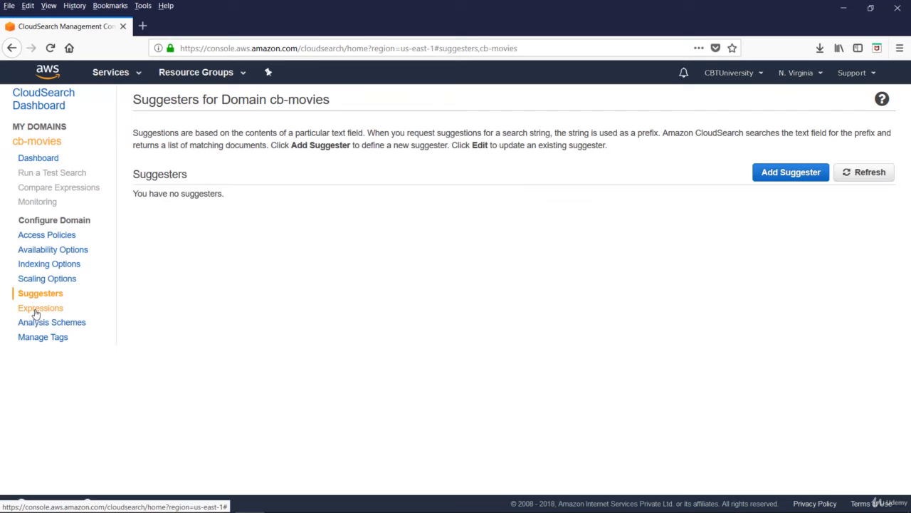
click(35, 310)
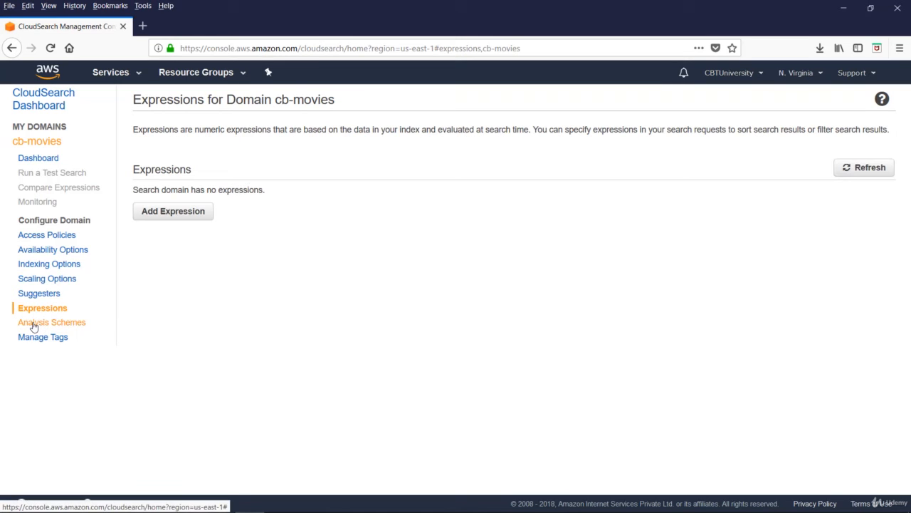
click(46, 324)
click(29, 338)
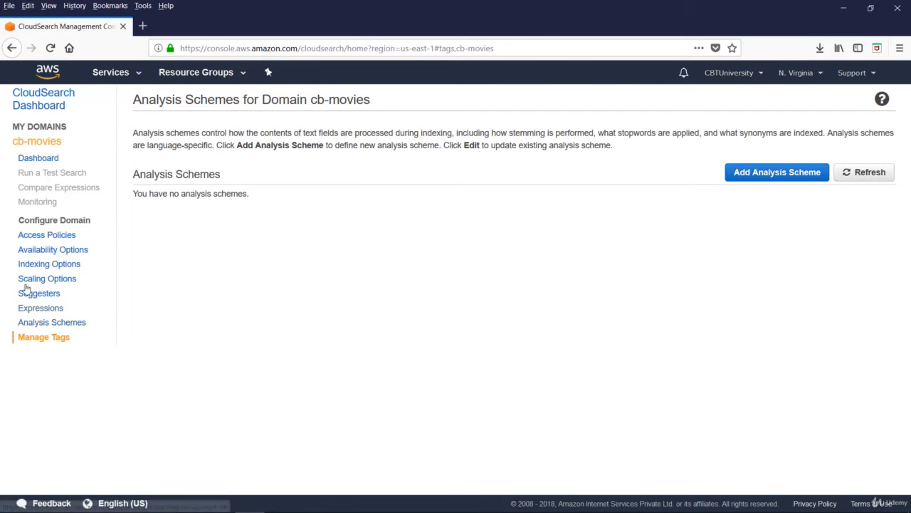
- Open the cb-movies dashboard from the CloudSearch dashboard and refresh the domain's status
click(34, 99)
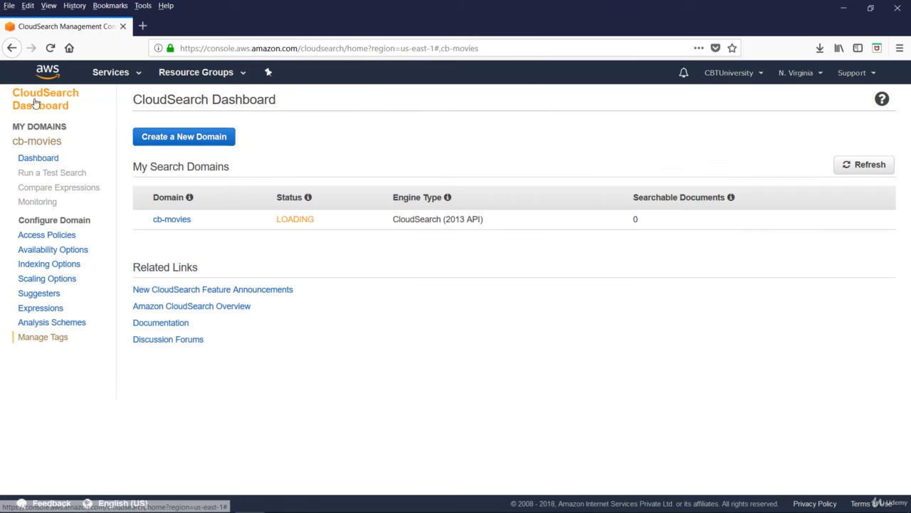
click(173, 220)
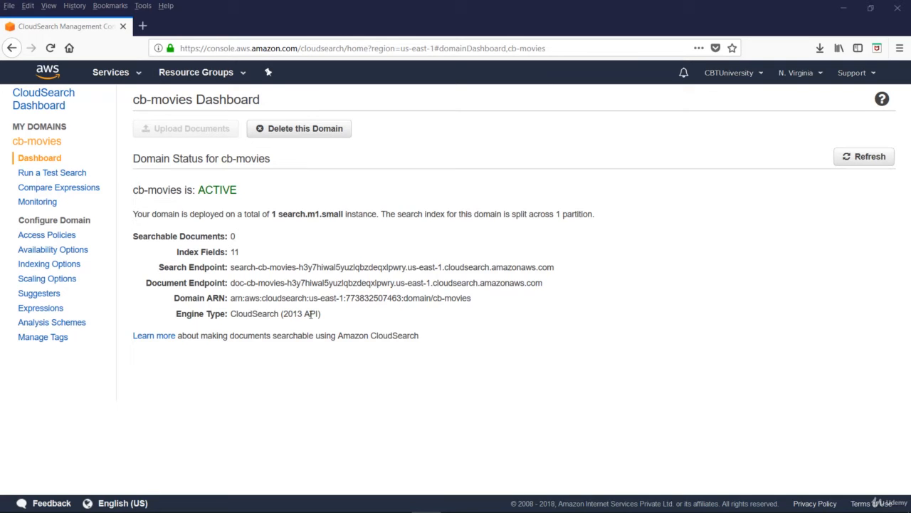
click(874, 161)
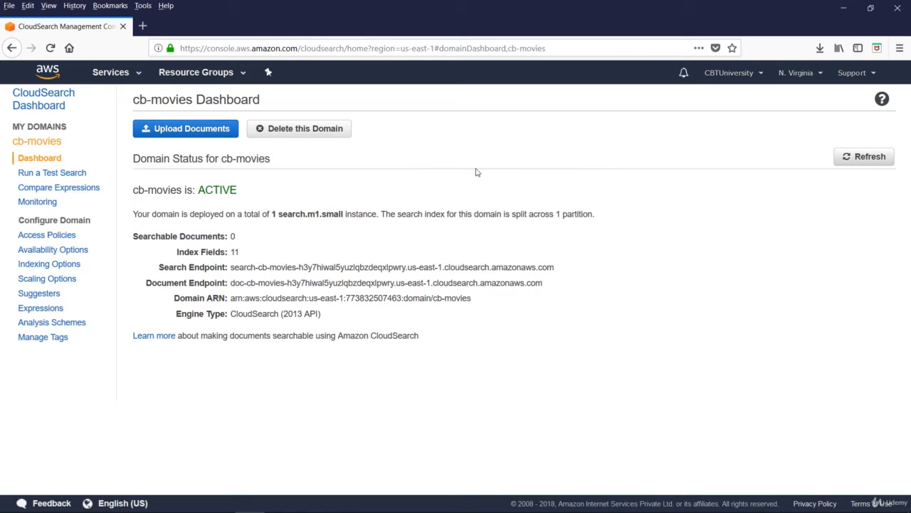
- Start a document upload to cb-movies using the predefined IMDB movies (demo) data and proceed to the document review
click(178, 130)
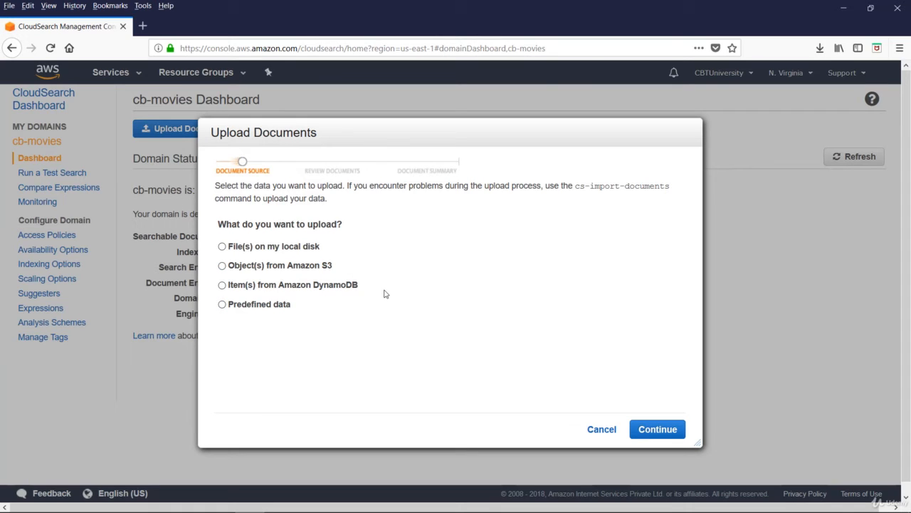
click(292, 316)
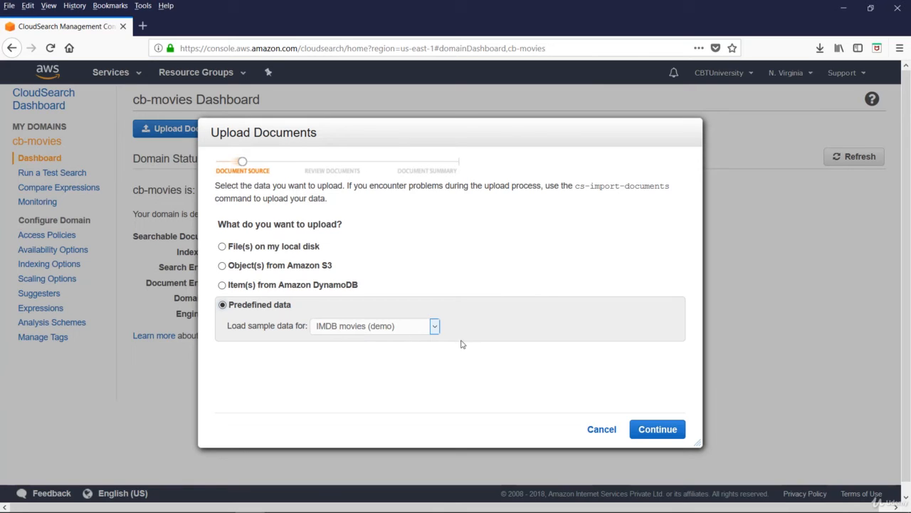
click(677, 432)
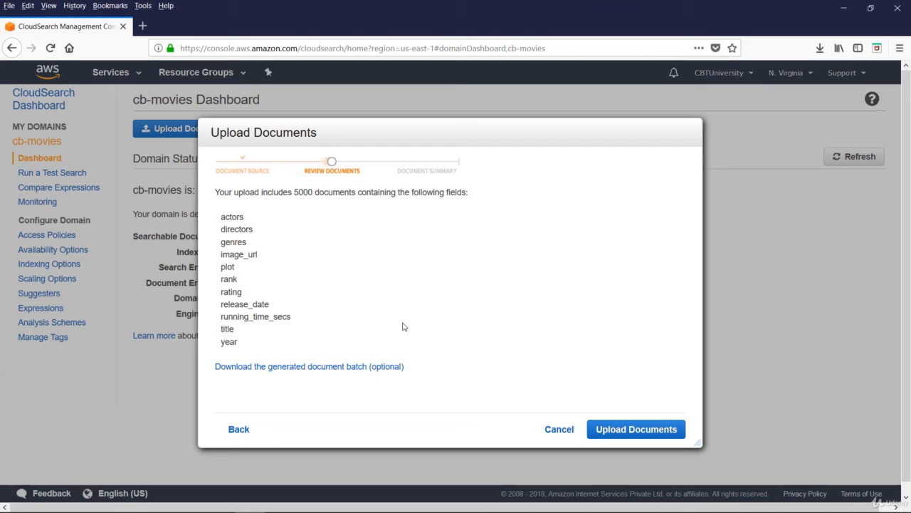
- Open the generated document batch, examine the fields of its movie records, and return to the upload review
click(321, 371)
scroll(280, 276, down, 6)
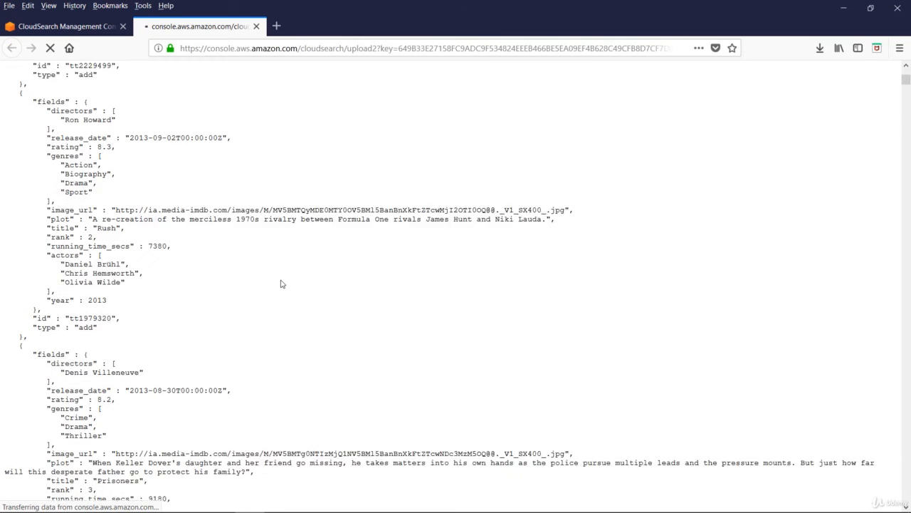
scroll(280, 283, down, 10)
scroll(272, 299, down, 6)
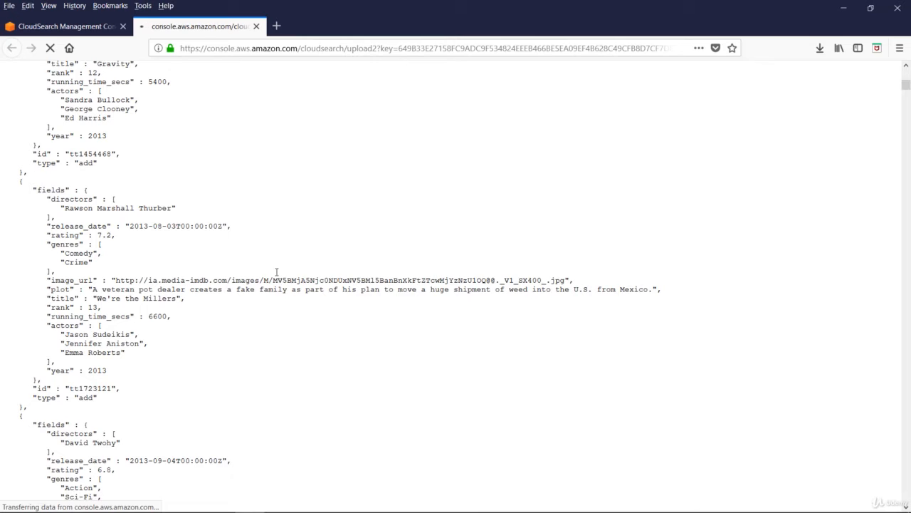
scroll(276, 271, down, 6)
key(ctrl+Tab)
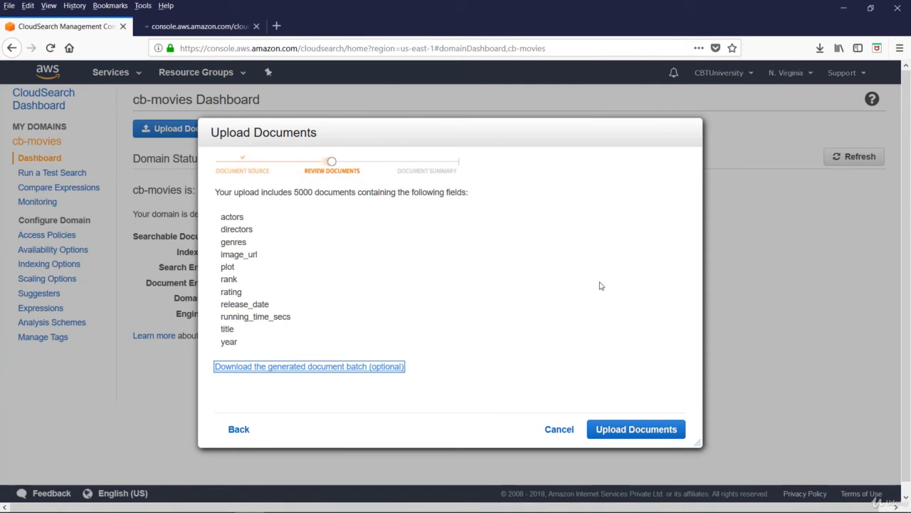
- Try to upload the reviewed documents to the search domain, then close the upload dialog
click(635, 431)
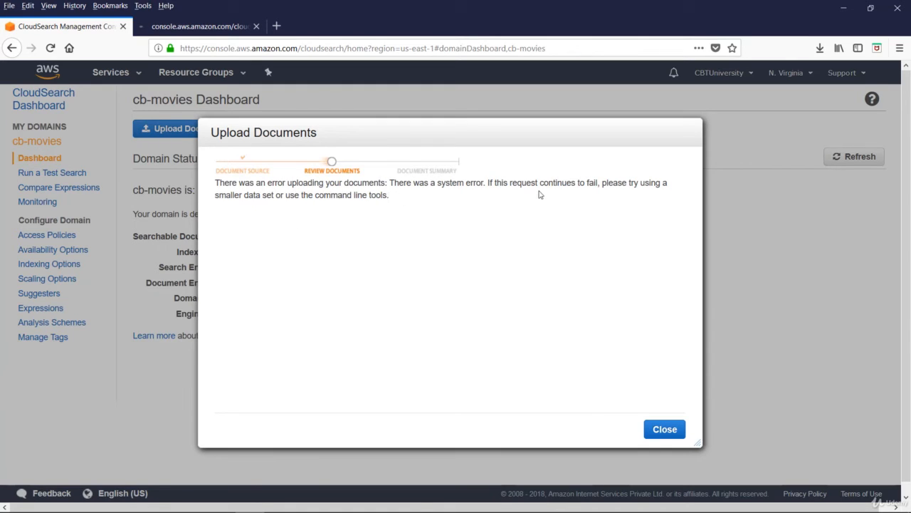
click(664, 430)
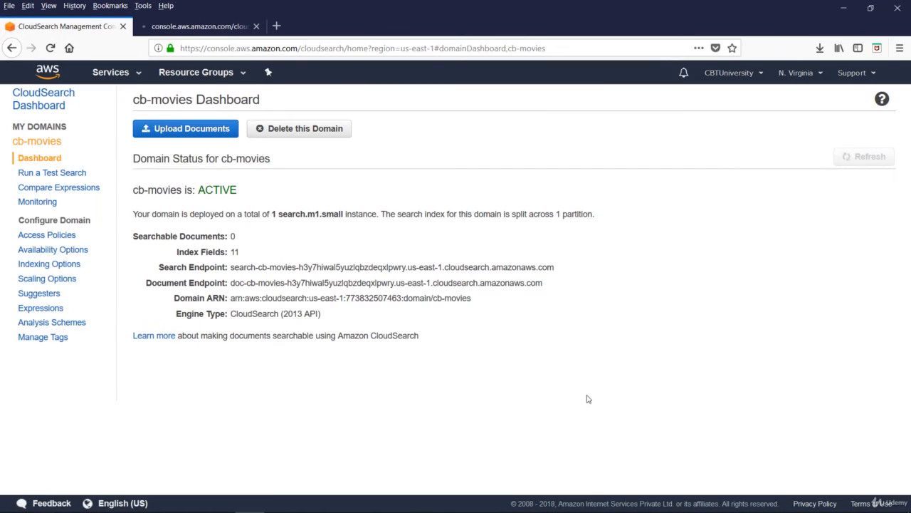
- Upload the predefined IMDB movies (demo) sample data to the cb-movies domain and finish the upload wizard
click(163, 129)
click(224, 304)
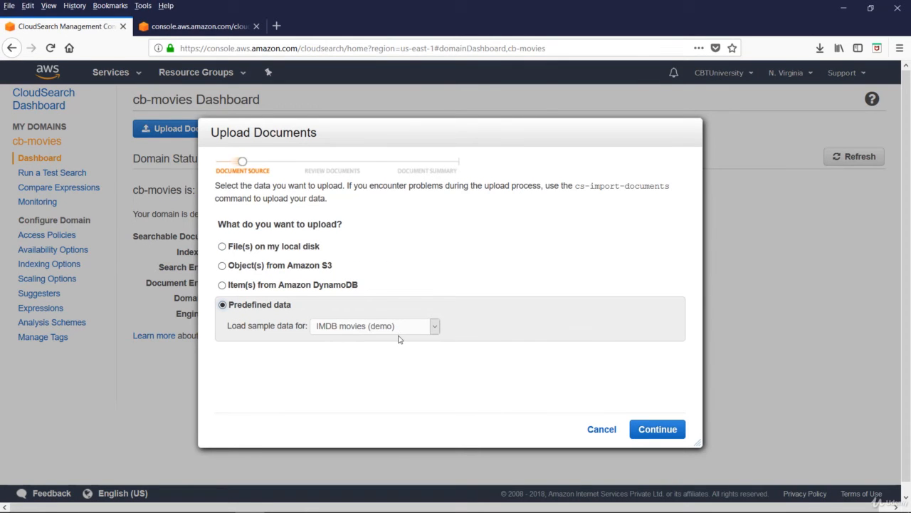
click(658, 430)
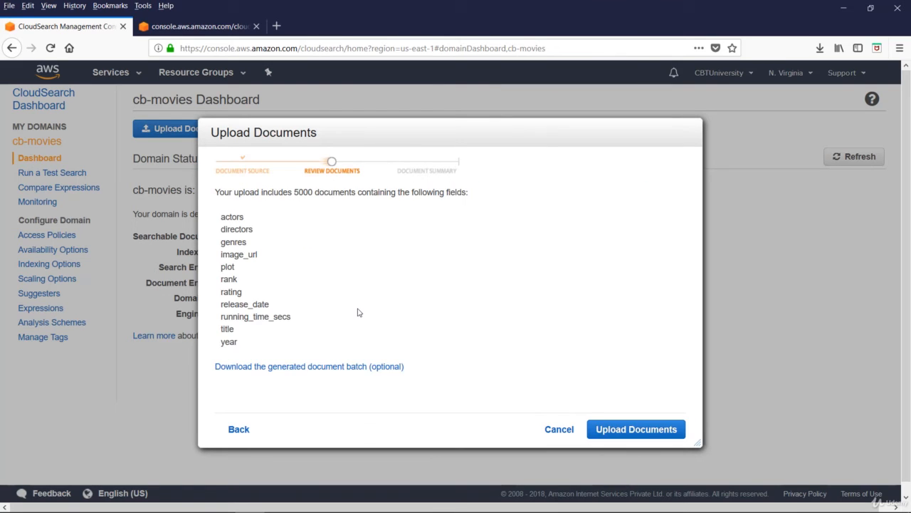
click(640, 432)
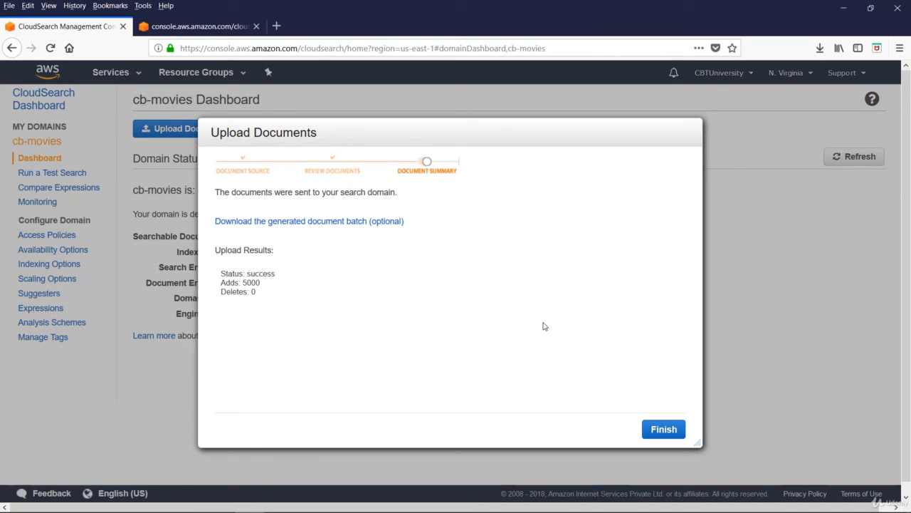
click(663, 429)
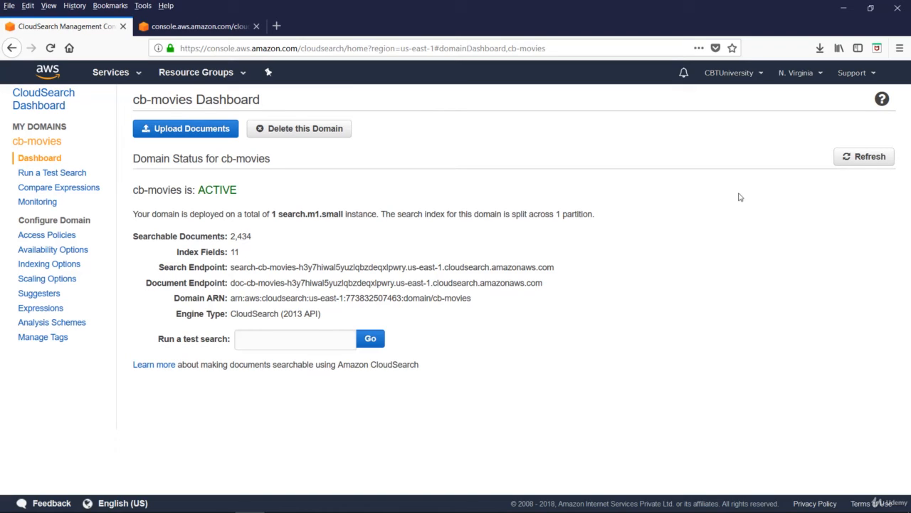
- Refresh the cb-movies status and check the searchable documents on both the CloudSearch and domain dashboards
click(868, 160)
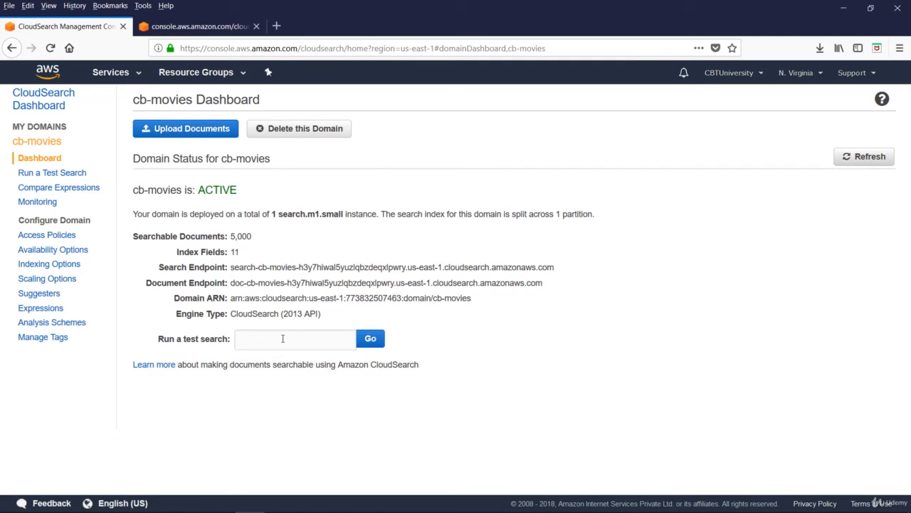
click(42, 99)
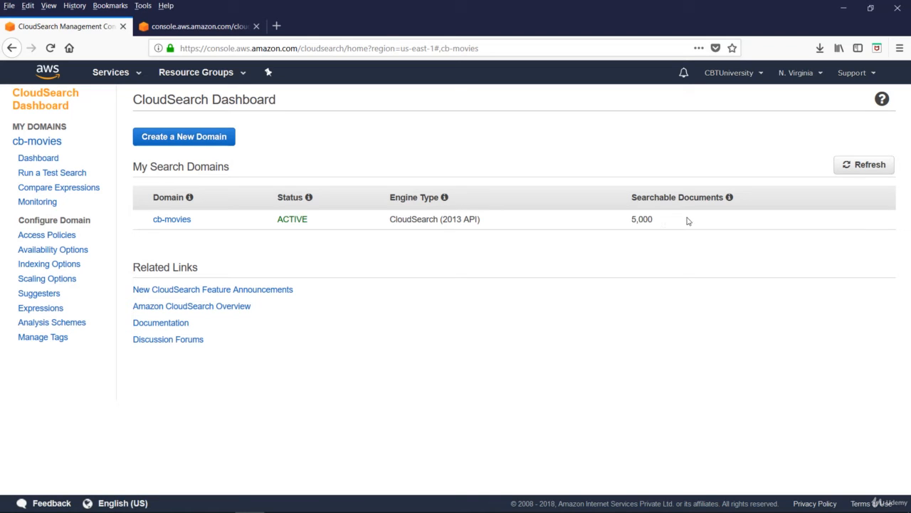
click(166, 222)
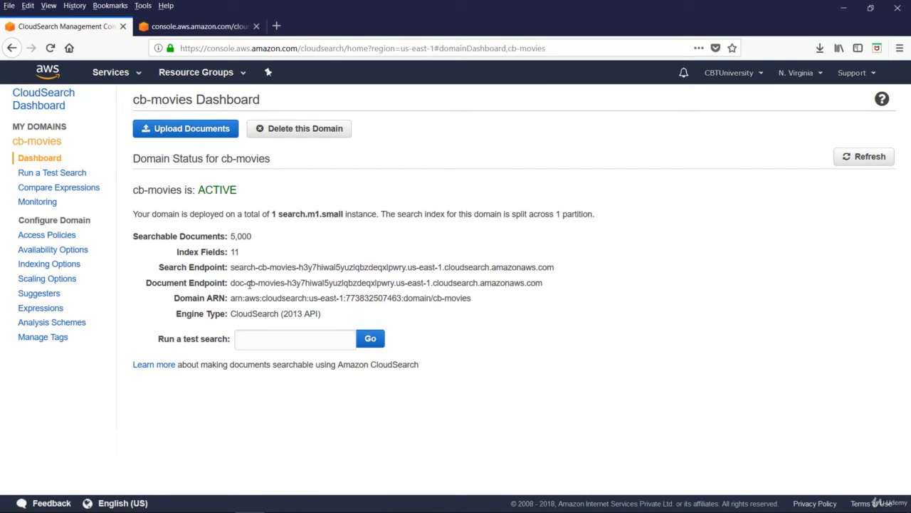
- Run a test search for "star wars" from the cb-movies dashboard
click(252, 339)
text(star wars)
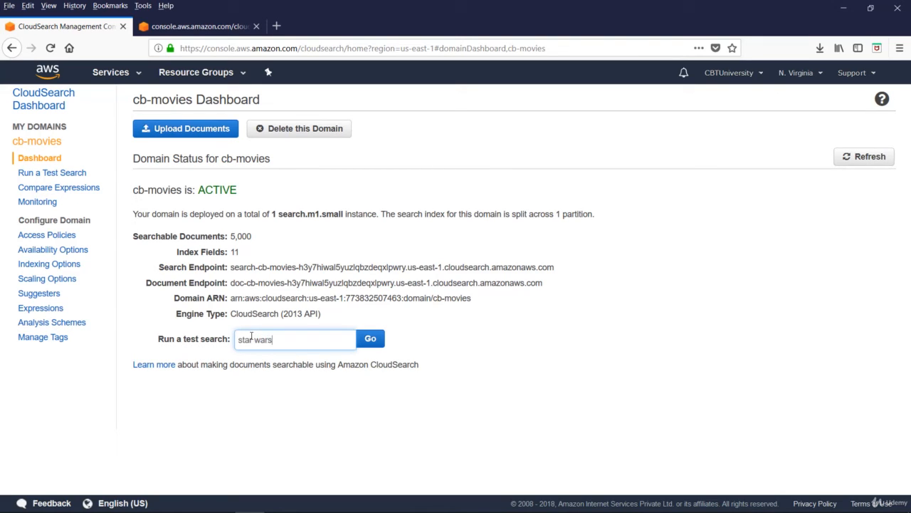
key(Return)
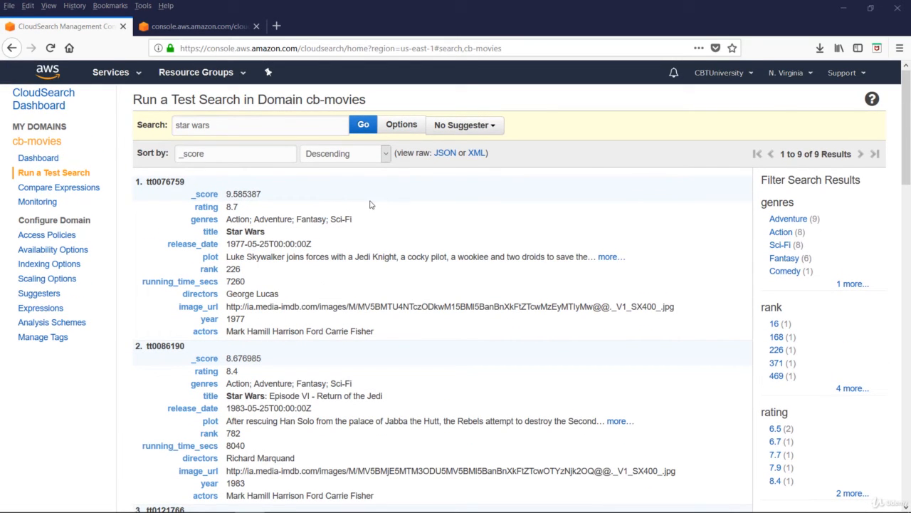
- Show the test search options and examine the query parser, default operator and suggester choices, keeping "and (default)" as the operator
click(403, 126)
click(316, 182)
click(309, 179)
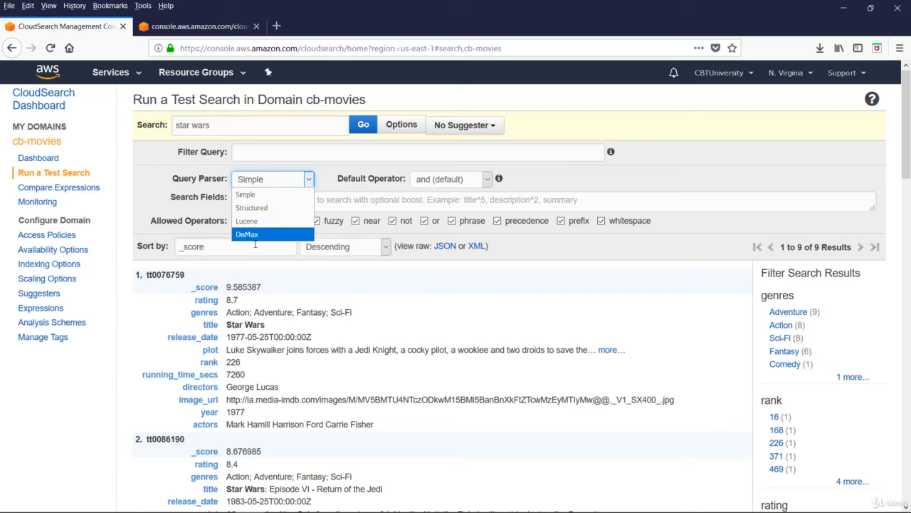
click(485, 178)
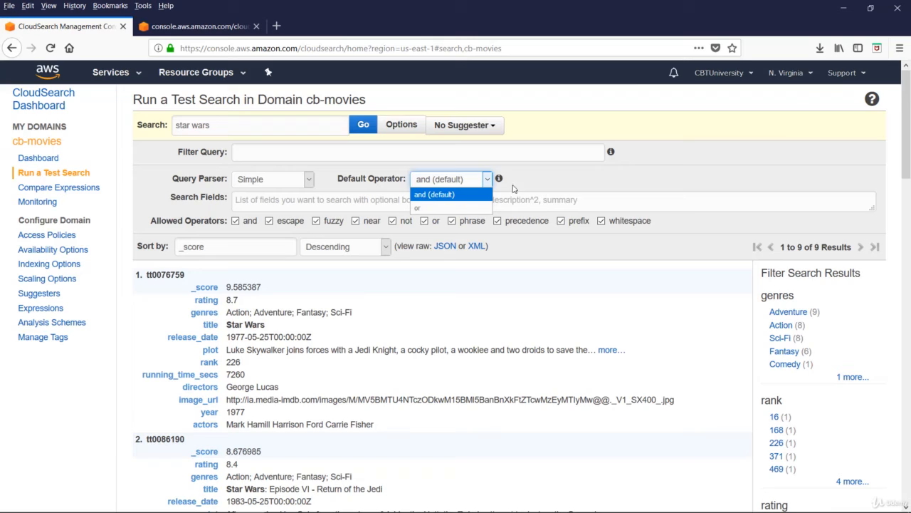
click(449, 192)
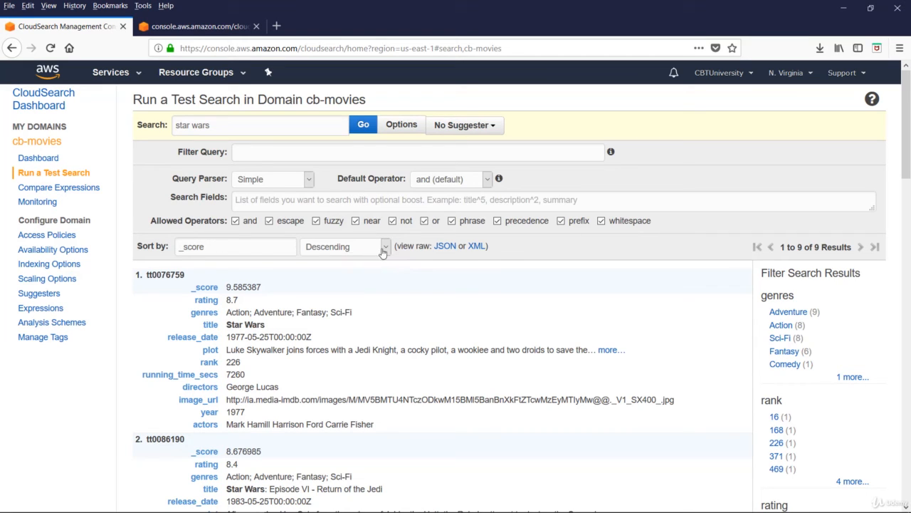
click(492, 127)
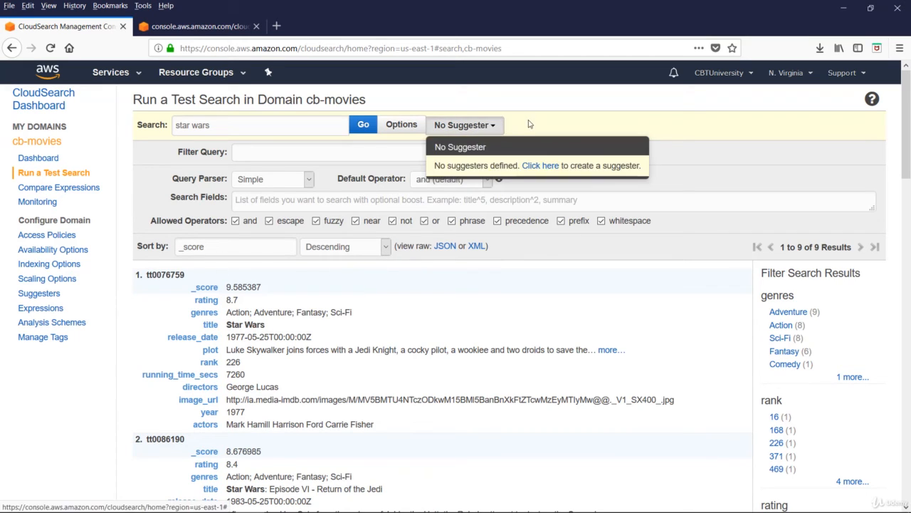
click(537, 123)
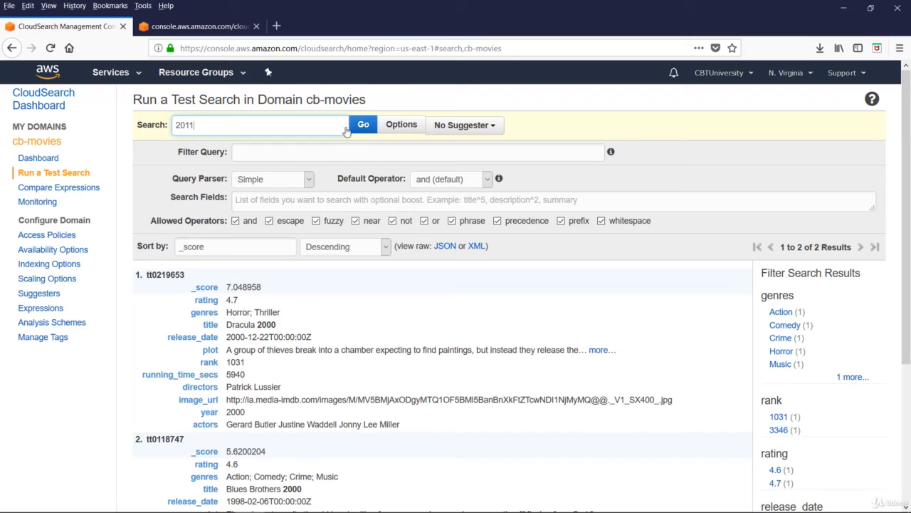
- Run test searches for 2011 and 2000, and view the available sort orders for the results
click(360, 126)
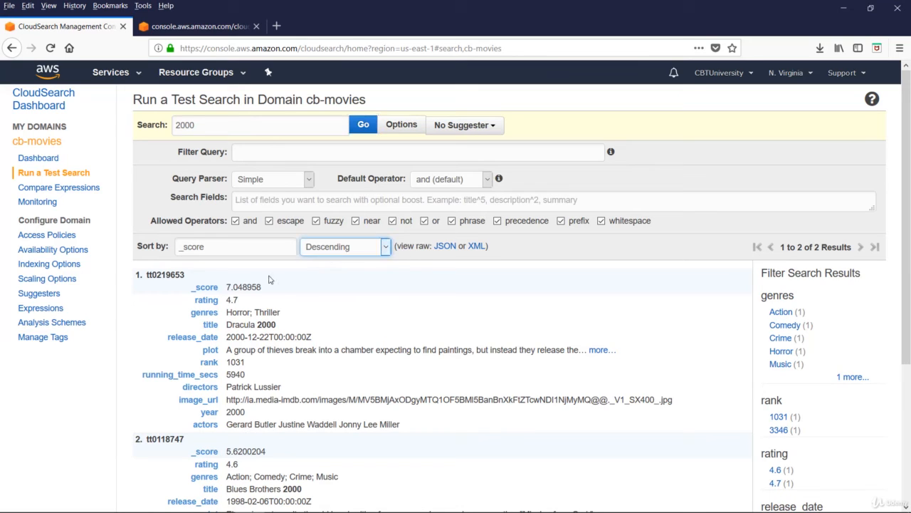
click(386, 248)
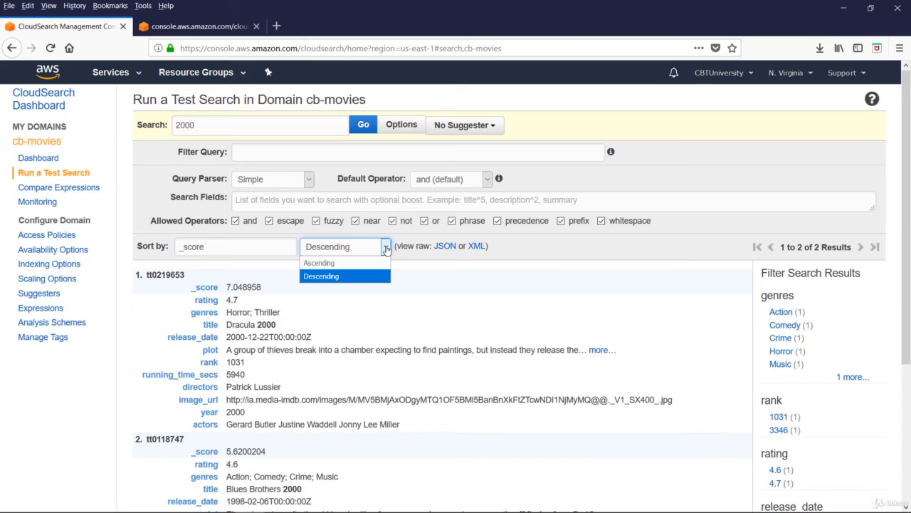
click(379, 253)
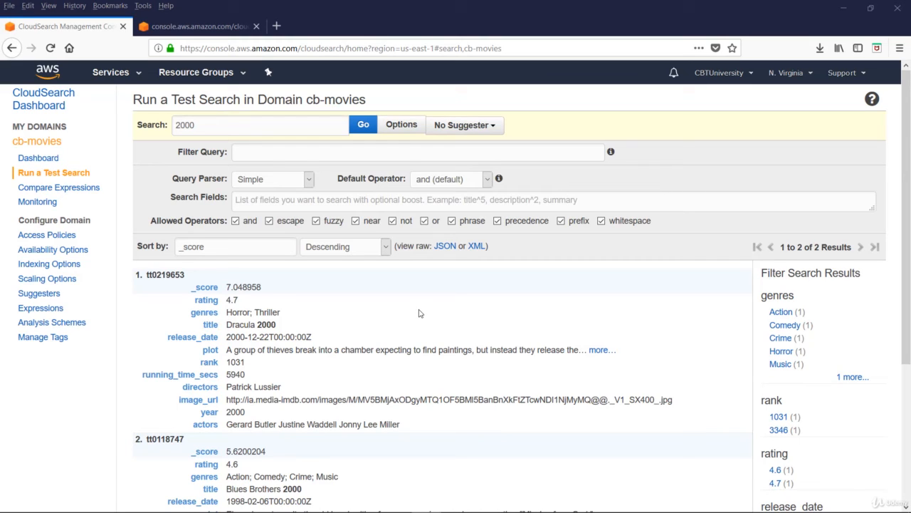
- Search for Denis Villeneuve, as given in the raw movie data, on the Compare Expressions page of cb-movies
click(31, 190)
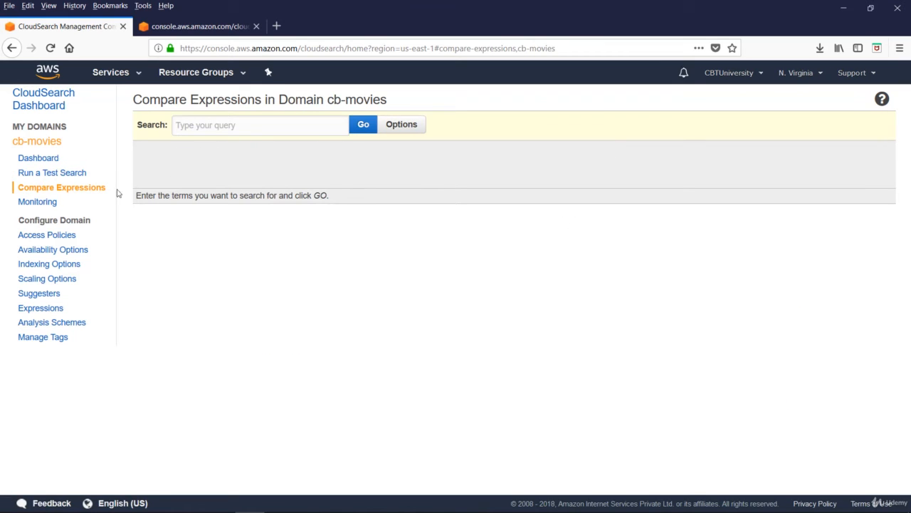
click(187, 29)
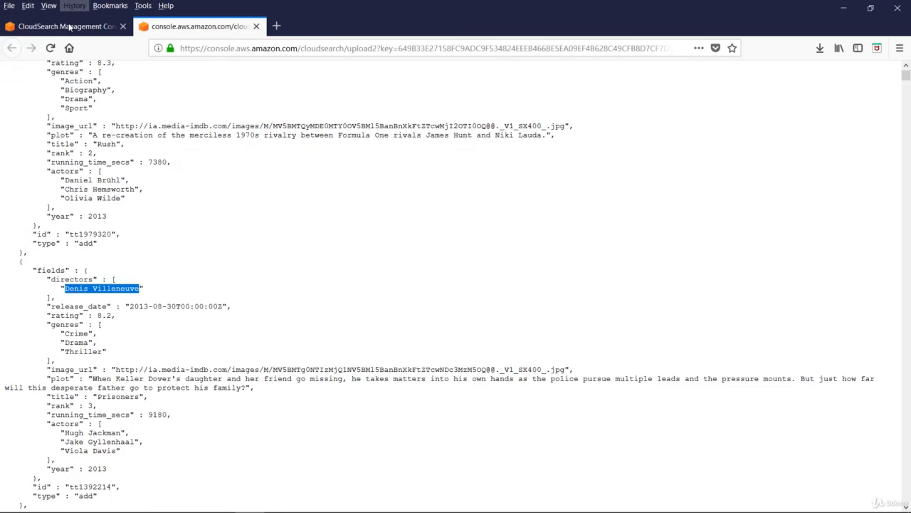
click(70, 26)
click(188, 126)
text(Denis Villeneuve)
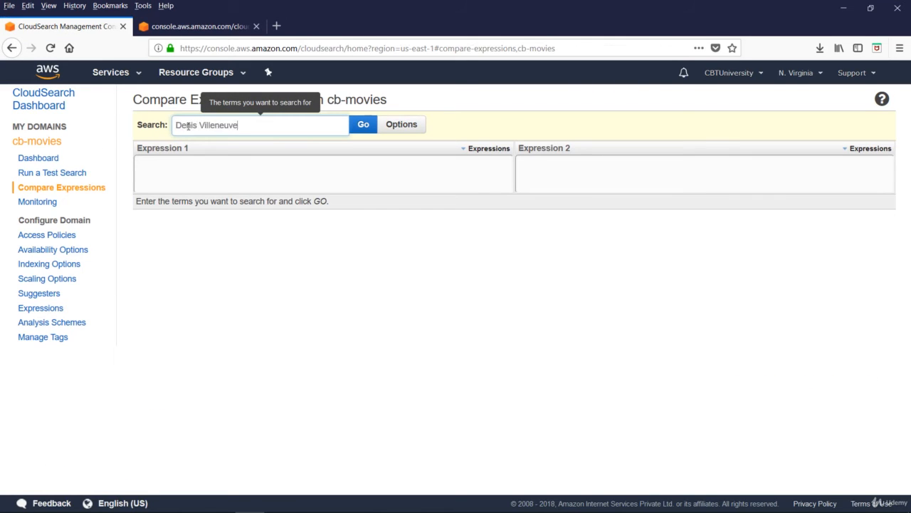
click(367, 125)
- Review the test search options for cb-movies and return to the expression comparison page
click(47, 177)
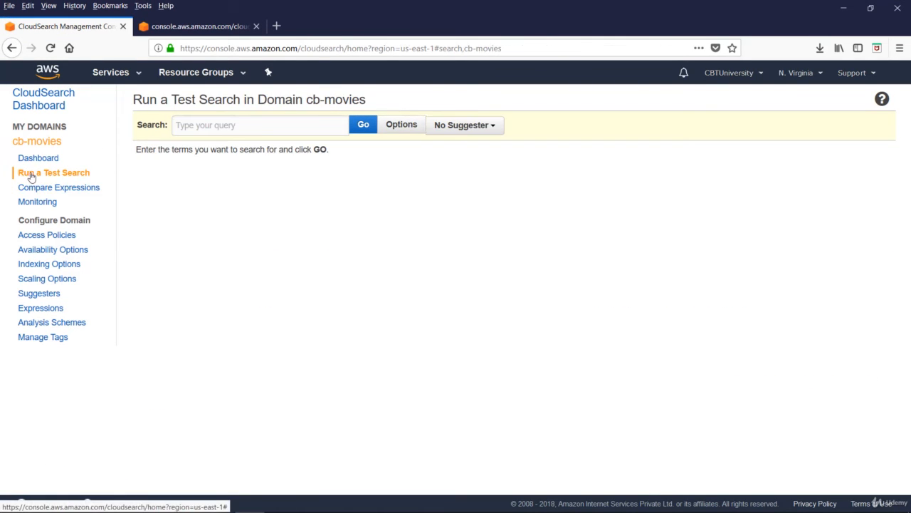
click(403, 125)
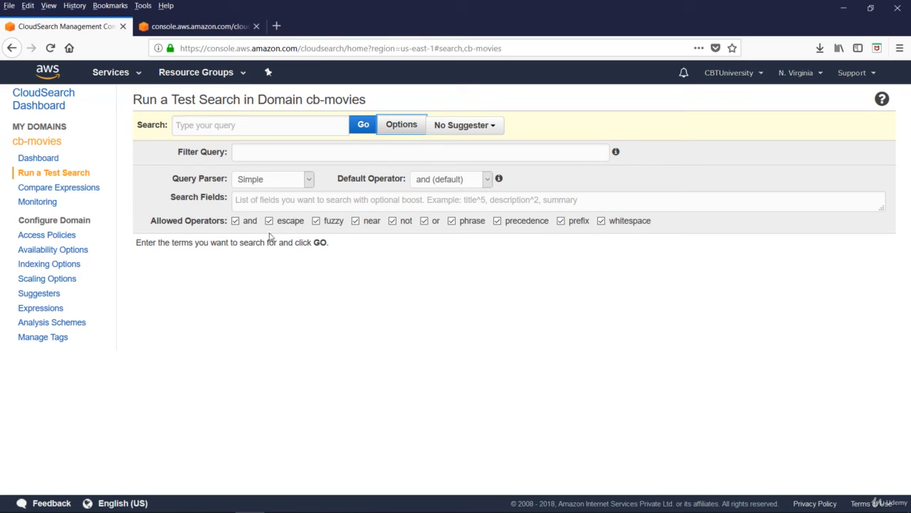
click(61, 187)
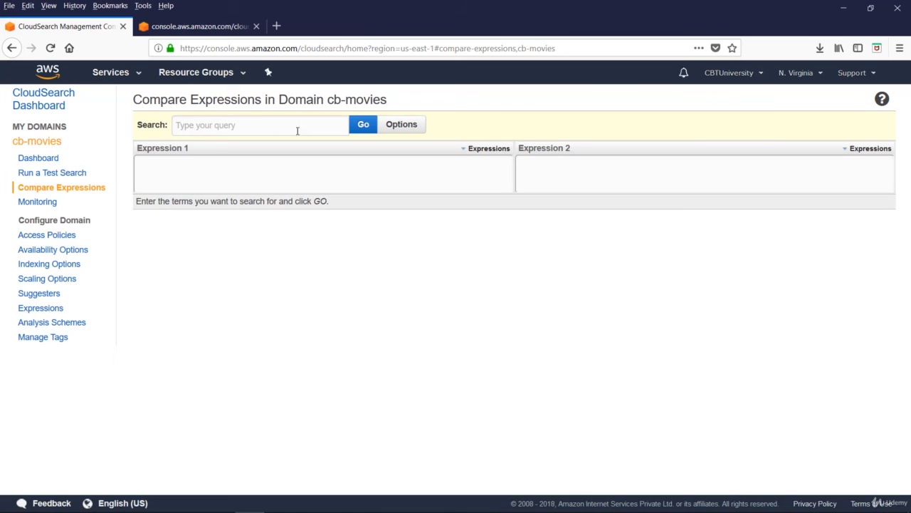
- View the SuccessfulRequests graph in the cb-movies monitoring with a period of 5 minutes and again with 1 minute
click(33, 203)
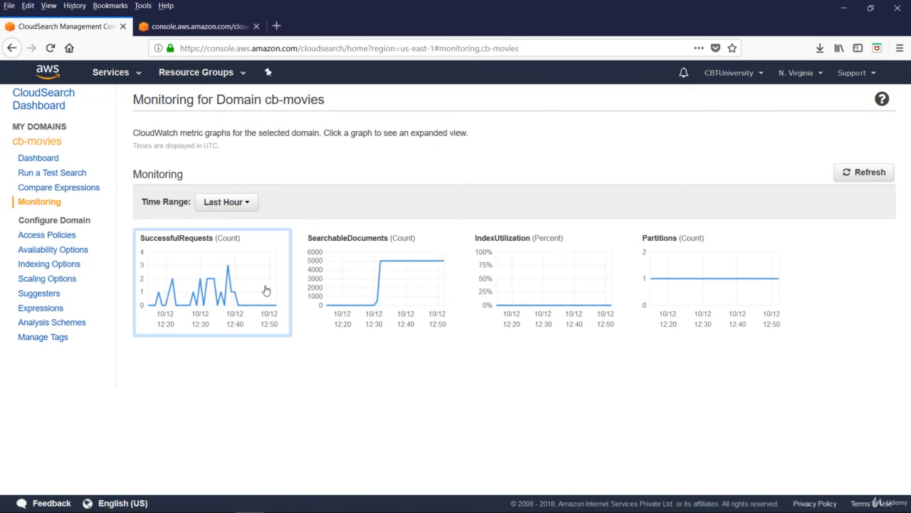
click(226, 294)
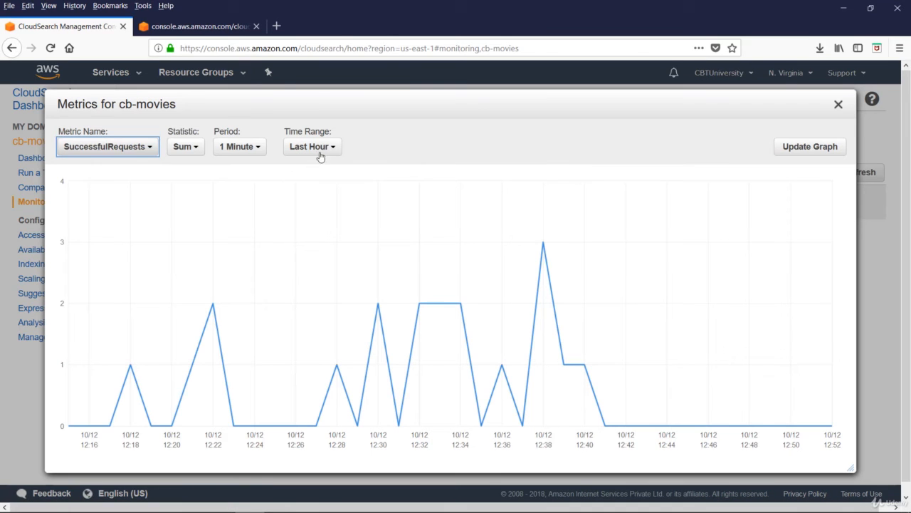
click(253, 151)
click(240, 186)
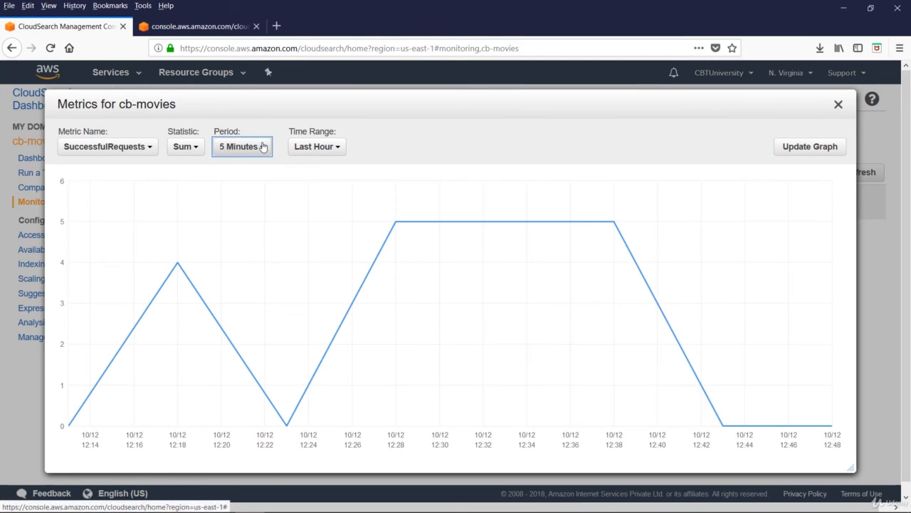
click(262, 147)
click(235, 168)
- View the SuccessfulRequests graph with the Average statistic, and open the expanded SearchableDocuments graph
click(189, 148)
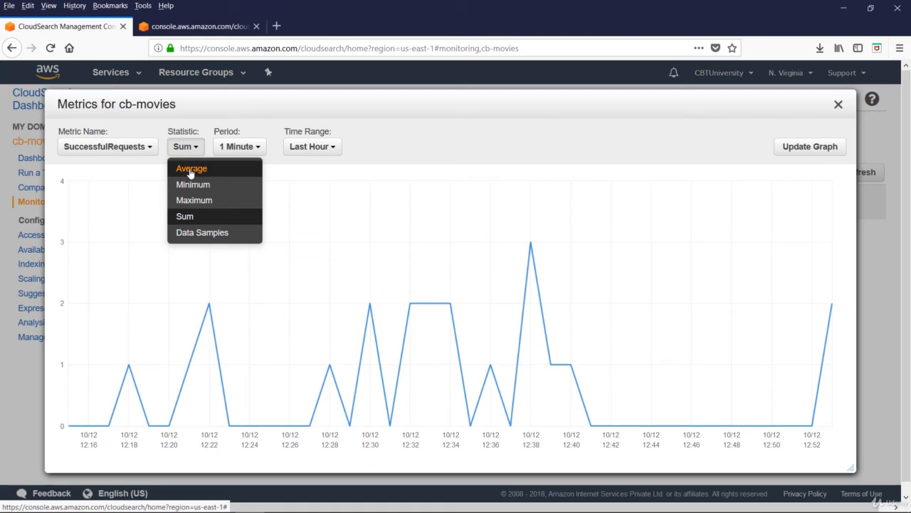
click(191, 169)
click(838, 104)
click(385, 274)
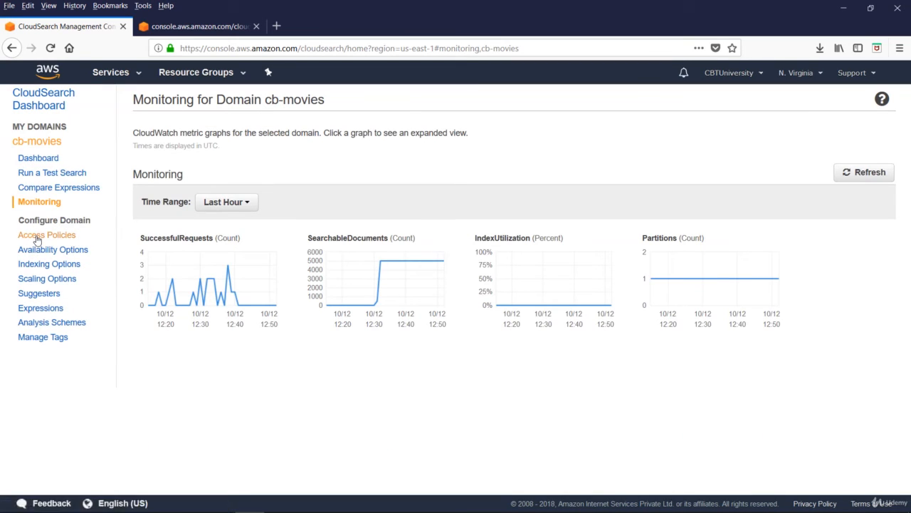
- Review the access policies, availability options, indexing options and scaling options of cb-movies
click(37, 239)
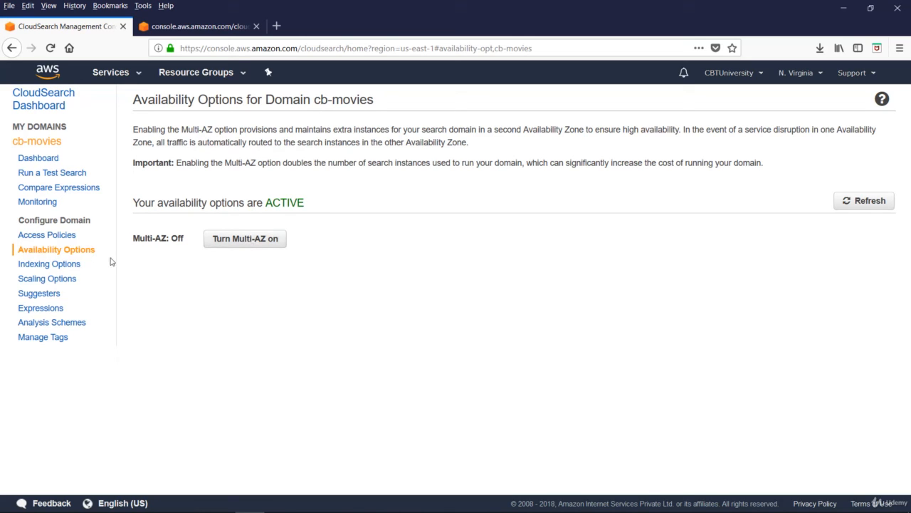
click(37, 264)
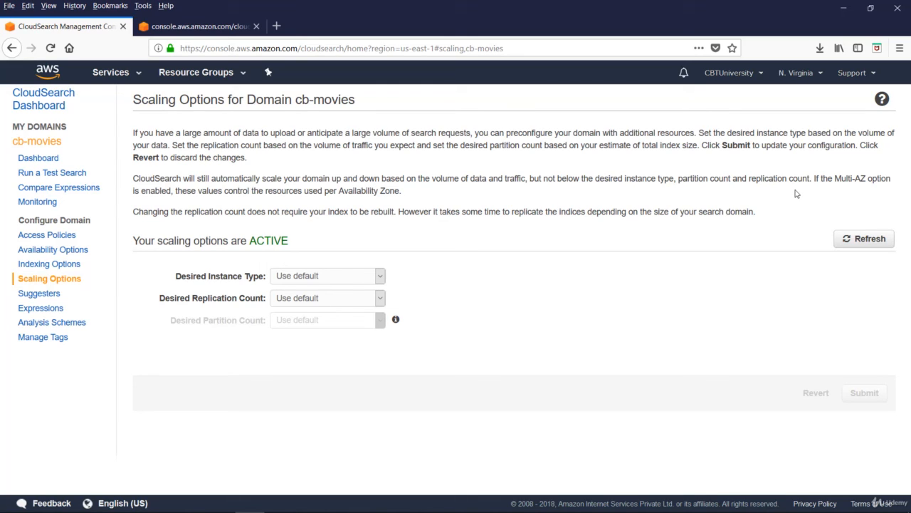
- Examine how to add a suggester and an expression to cb-movies without creating either
click(30, 298)
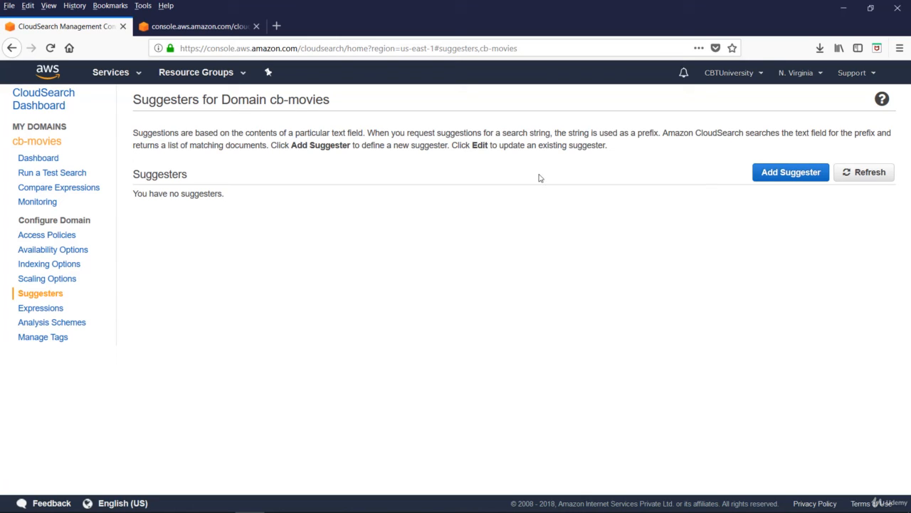
click(783, 178)
click(415, 285)
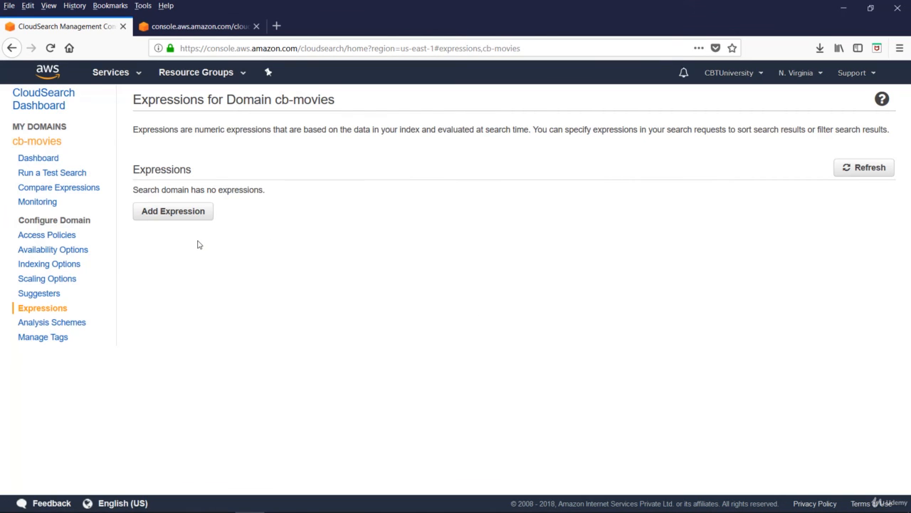
click(188, 213)
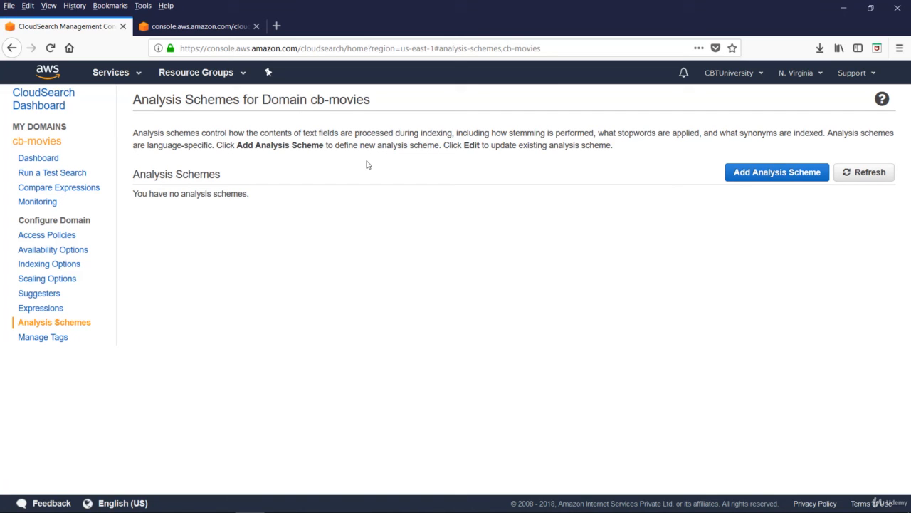
- Examine the stopwords, stemming and synonyms settings for a new analysis scheme without creating it, and view the domain's tags
click(788, 175)
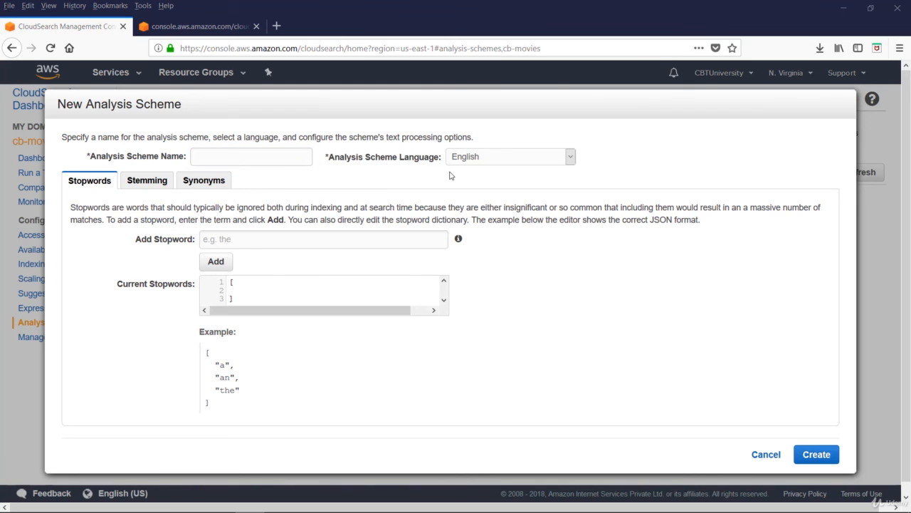
click(147, 181)
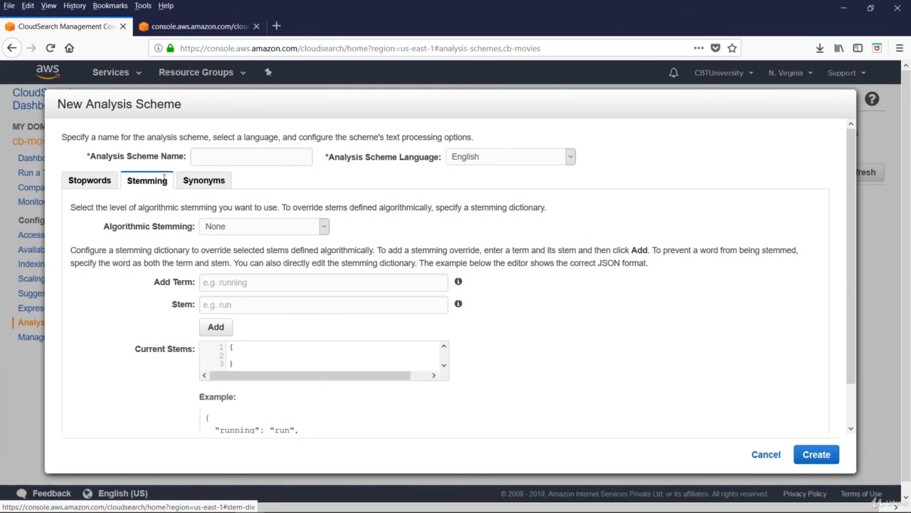
click(205, 182)
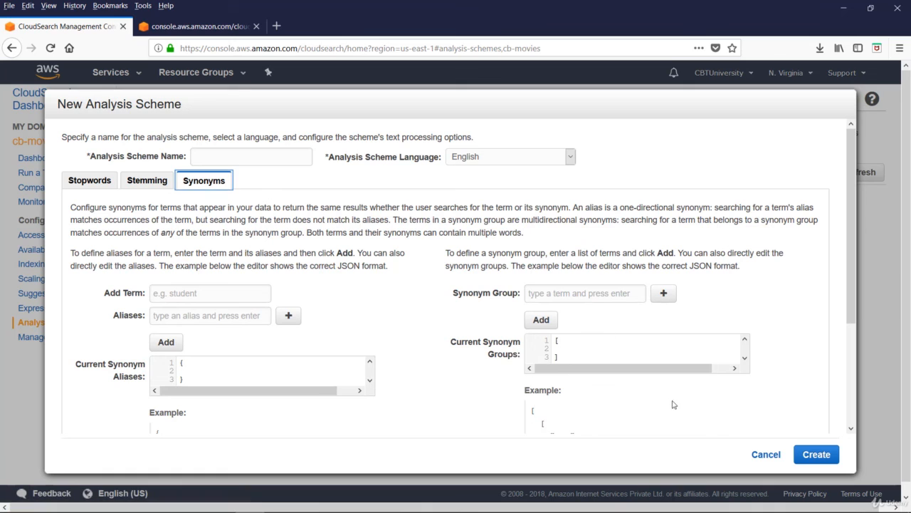
click(765, 454)
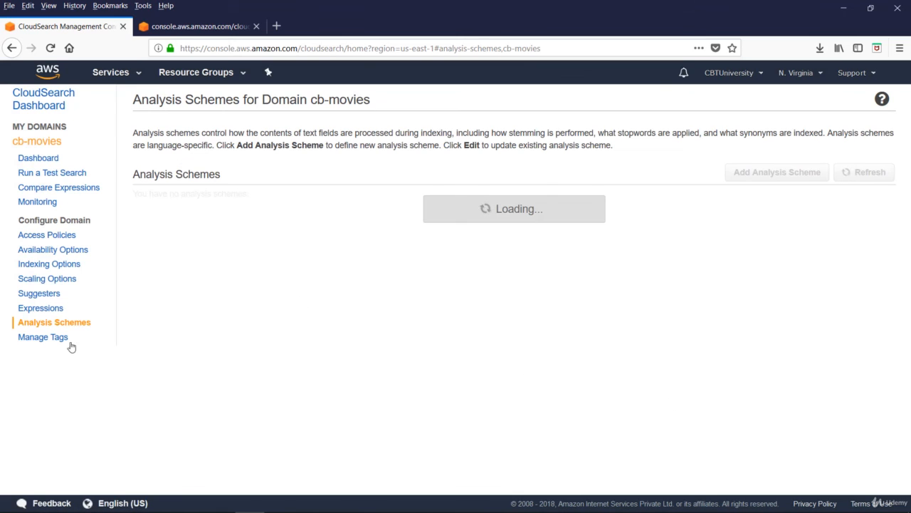
click(44, 338)
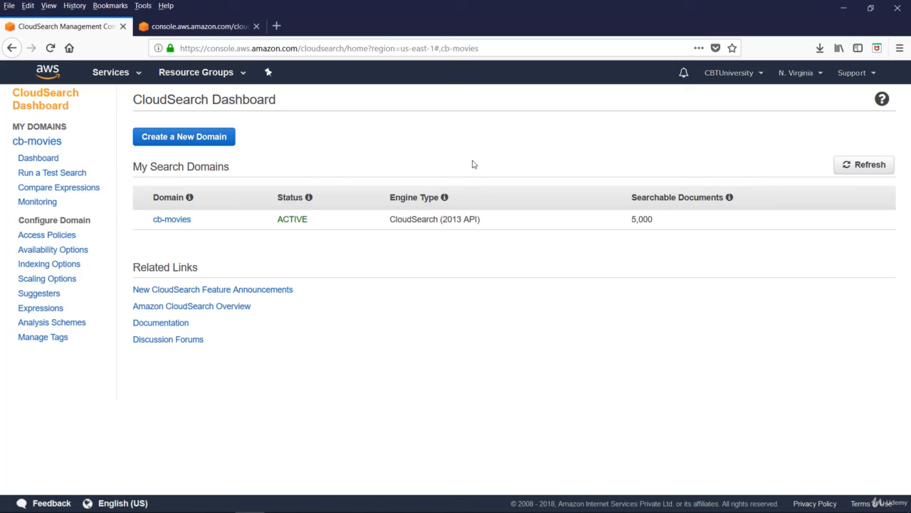
- Delete the cb-movies domain from its dashboard, confirming the removal of its data
click(37, 141)
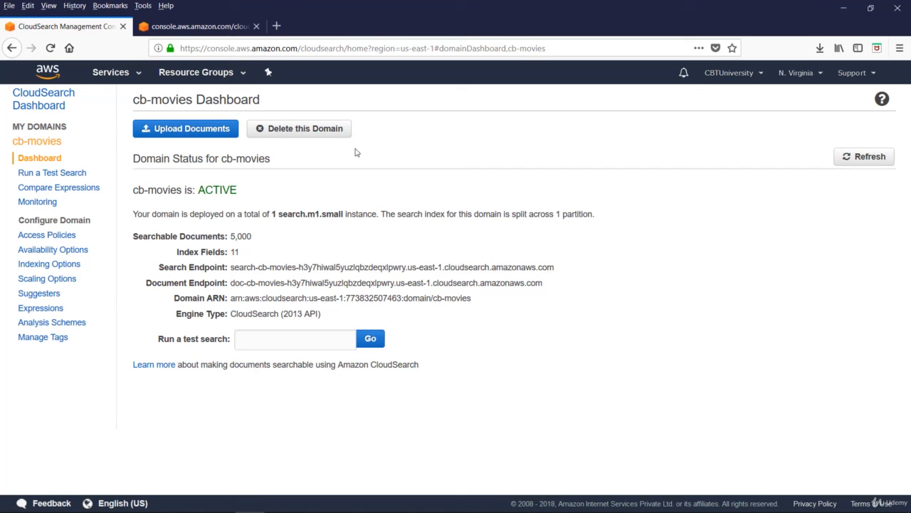
click(296, 132)
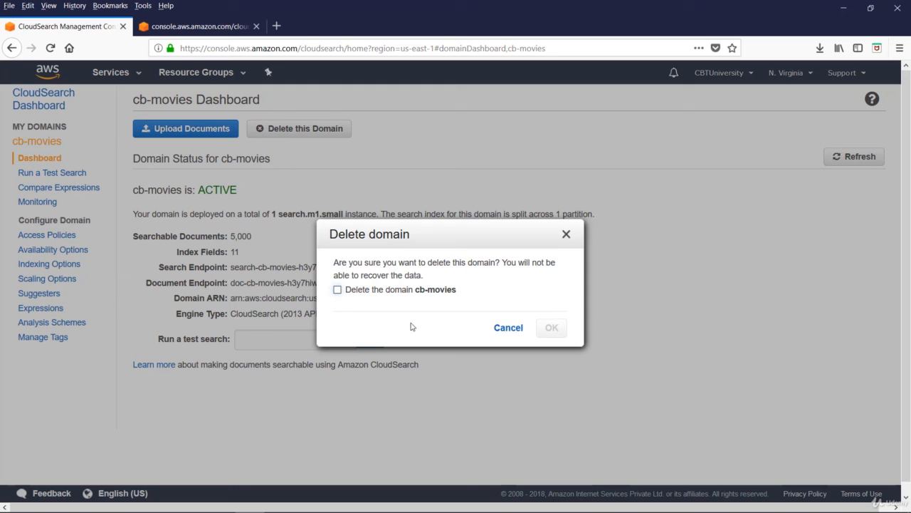
click(337, 290)
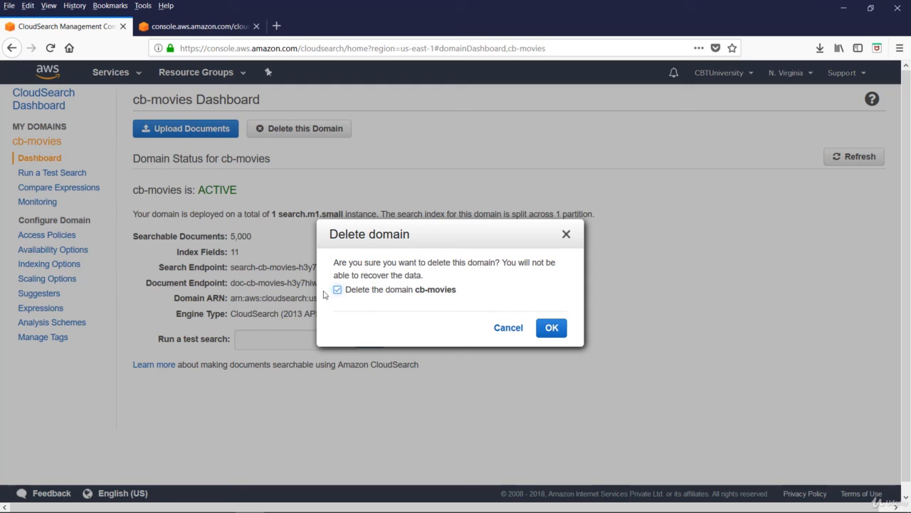
click(552, 329)
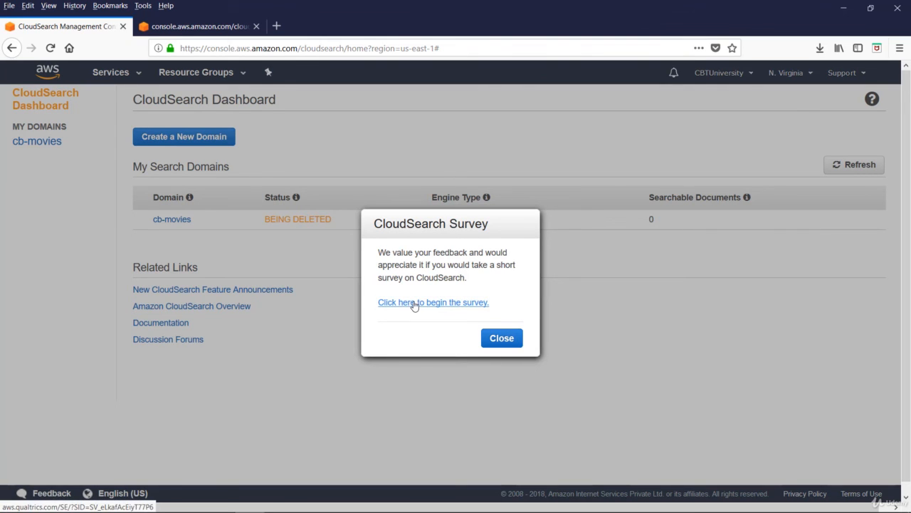
- Open the CloudSearch feedback survey, dismiss the survey invitation in the console, and view the survey form
click(414, 304)
click(50, 27)
click(501, 339)
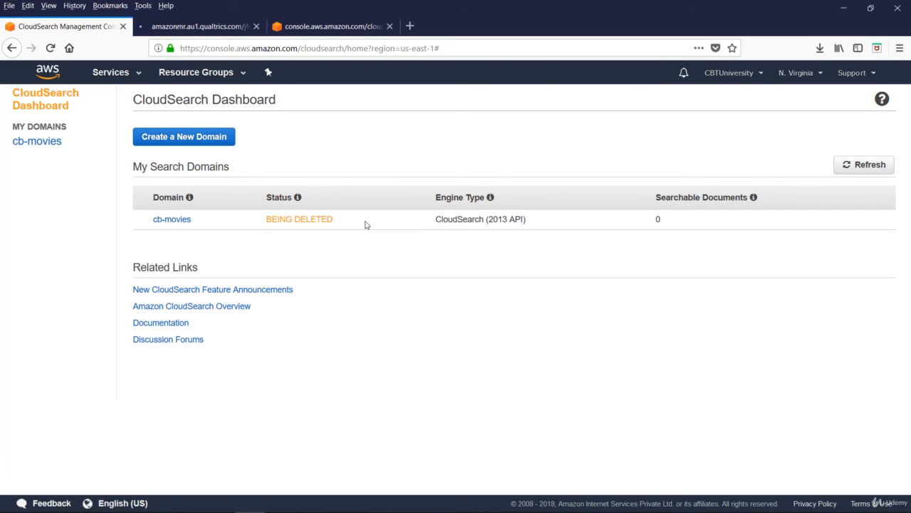
click(194, 27)
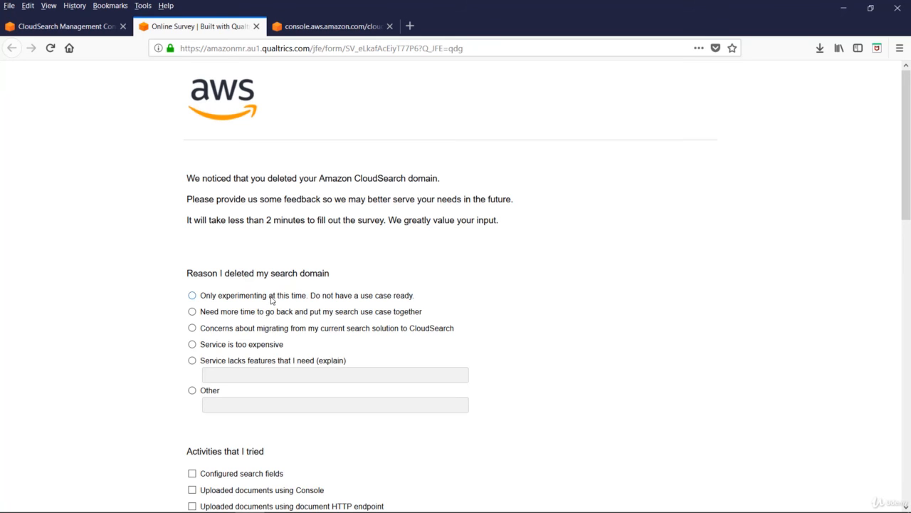